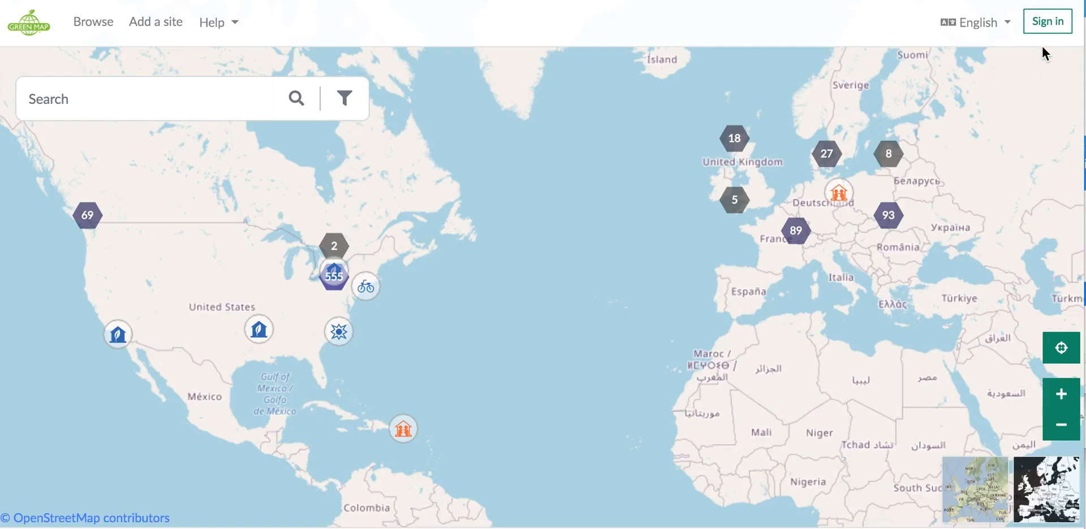
- Sign in to Open Green Map with the saved account e-mail and password
left_click(1046, 23)
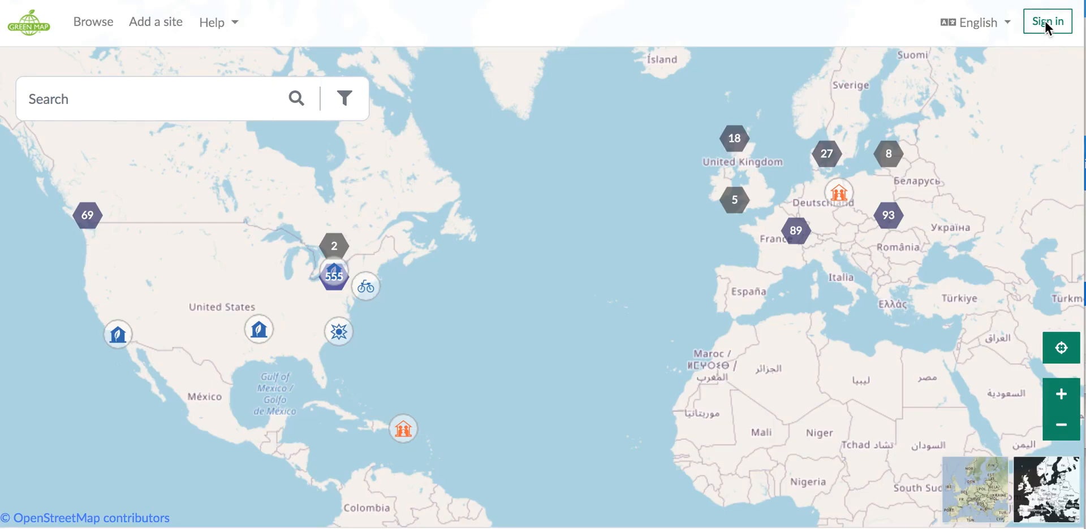
left_click(1046, 23)
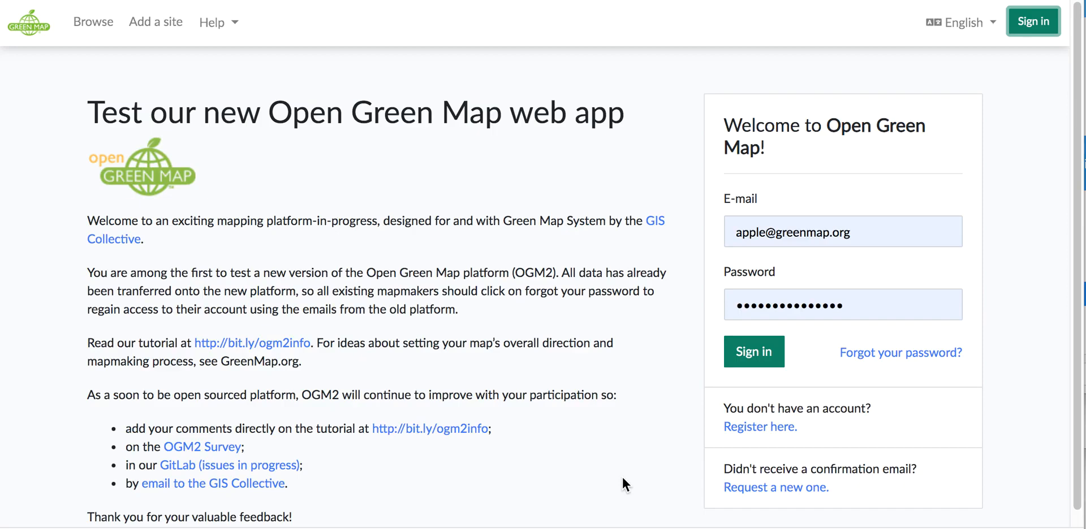
left_click(760, 362)
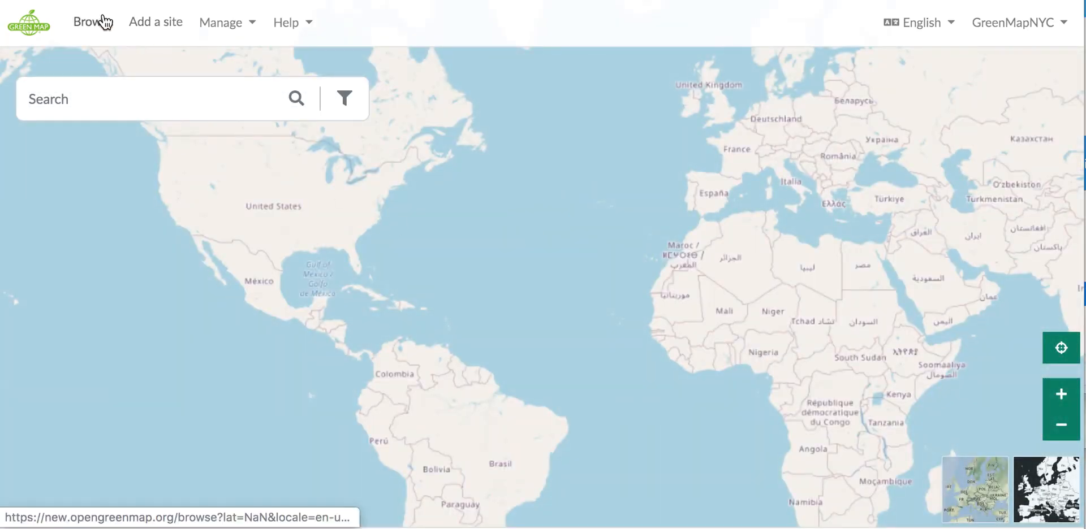
- Browse the site's content and open the full list of maps
left_click(106, 24)
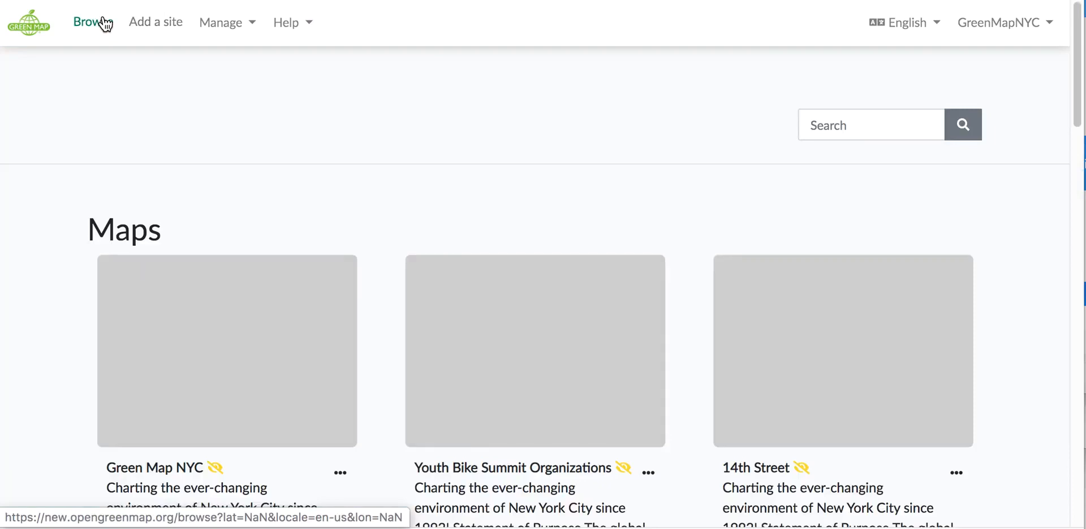
scroll(245, 355, "down", 5)
scroll(246, 349, "up", 2)
scroll(245, 350, "down", 8)
scroll(246, 349, "down", 1)
left_click(163, 345)
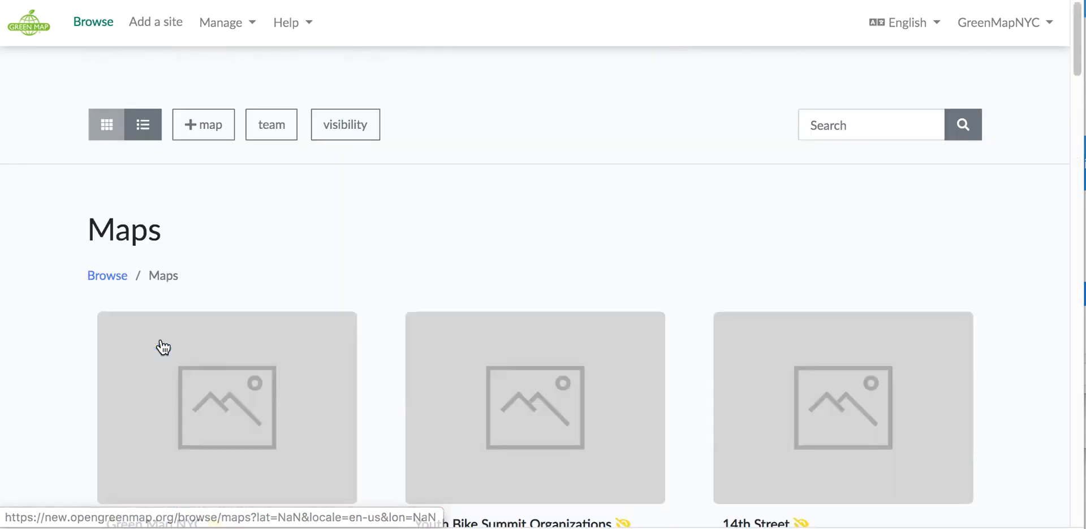
- Look through the list of maps to examine the team's own maps and those of other mapmakers
scroll(160, 346, "down", 5)
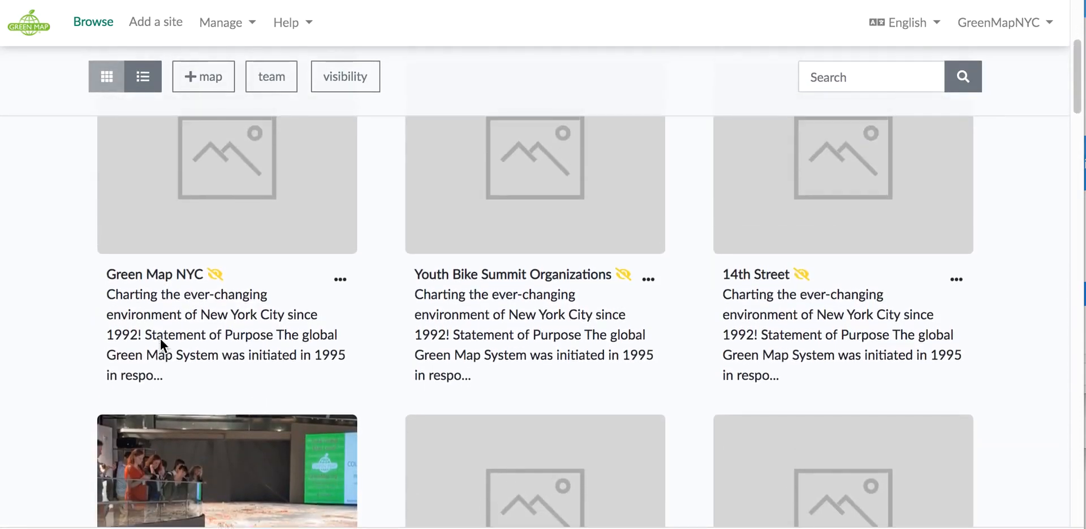
scroll(160, 337, "up", 1)
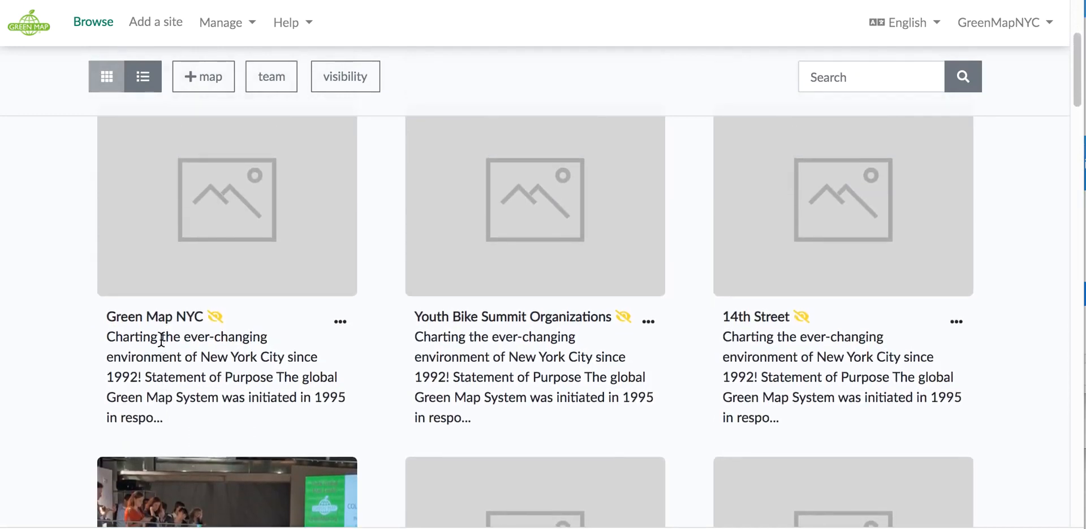
scroll(161, 339, "down", 7)
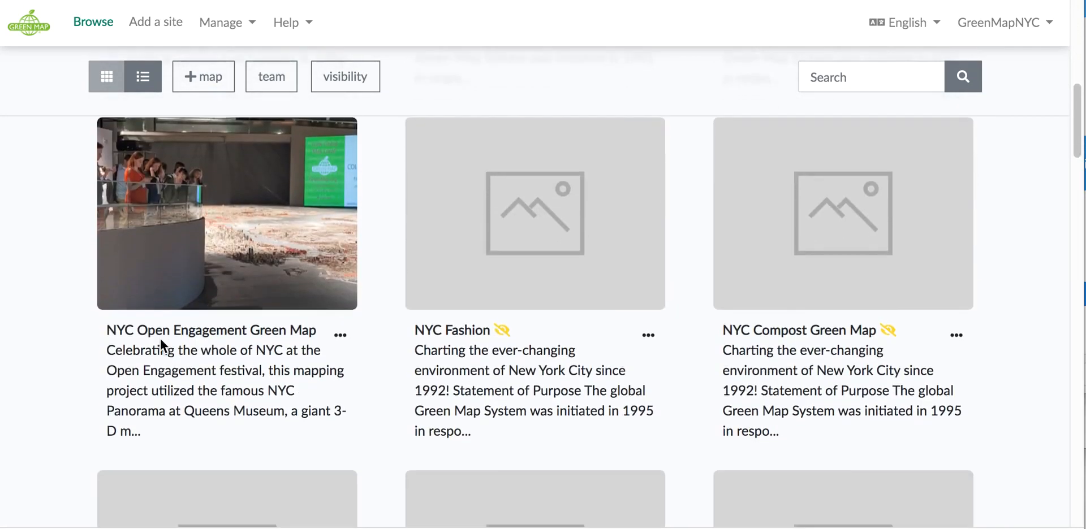
scroll(160, 341, "down", 6)
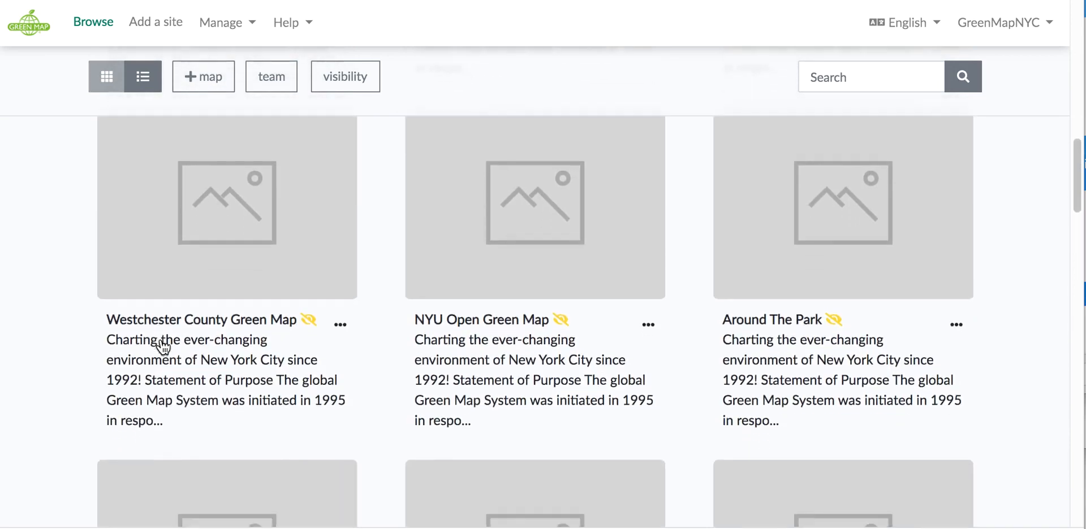
scroll(161, 339, "down", 8)
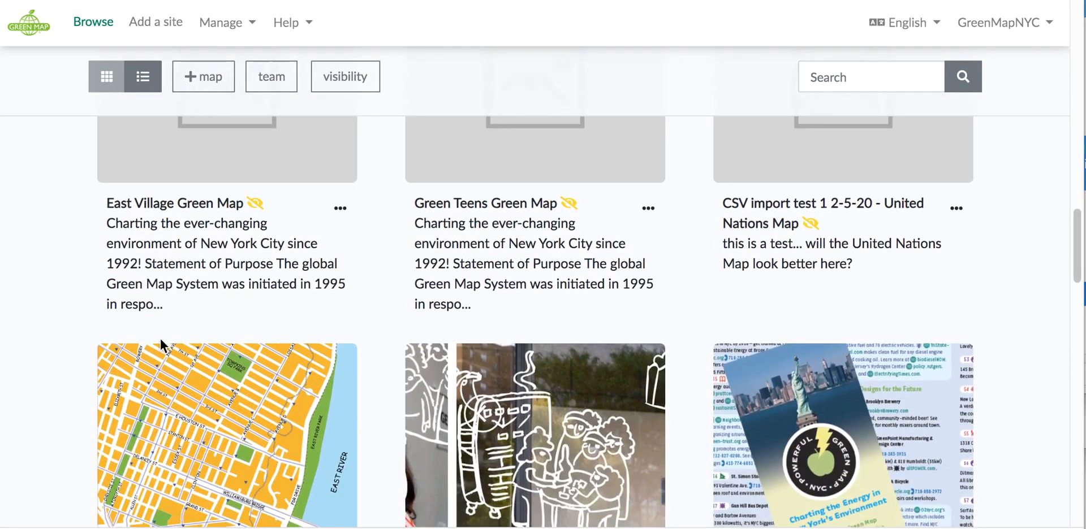
scroll(161, 337, "down", 1)
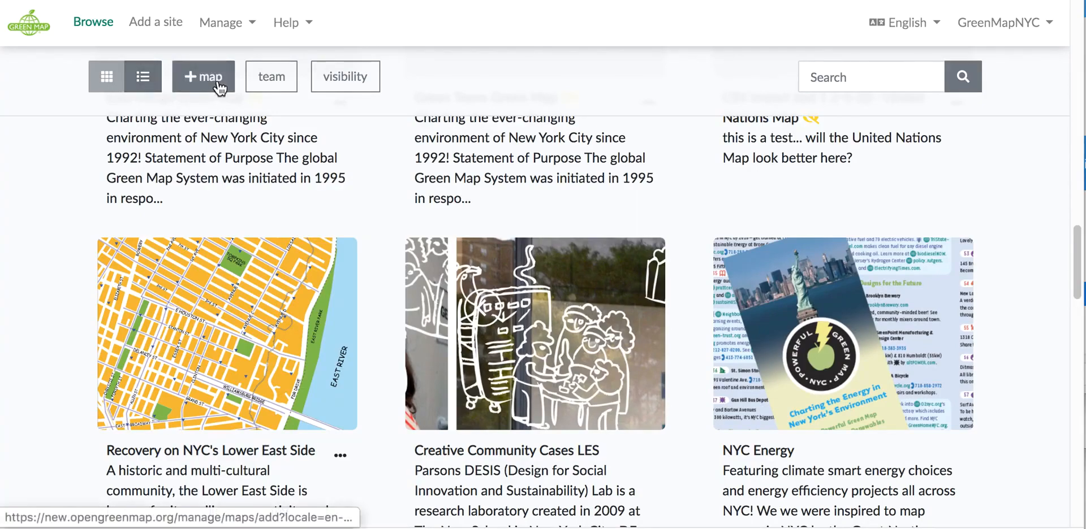
scroll(246, 355, "down", 10)
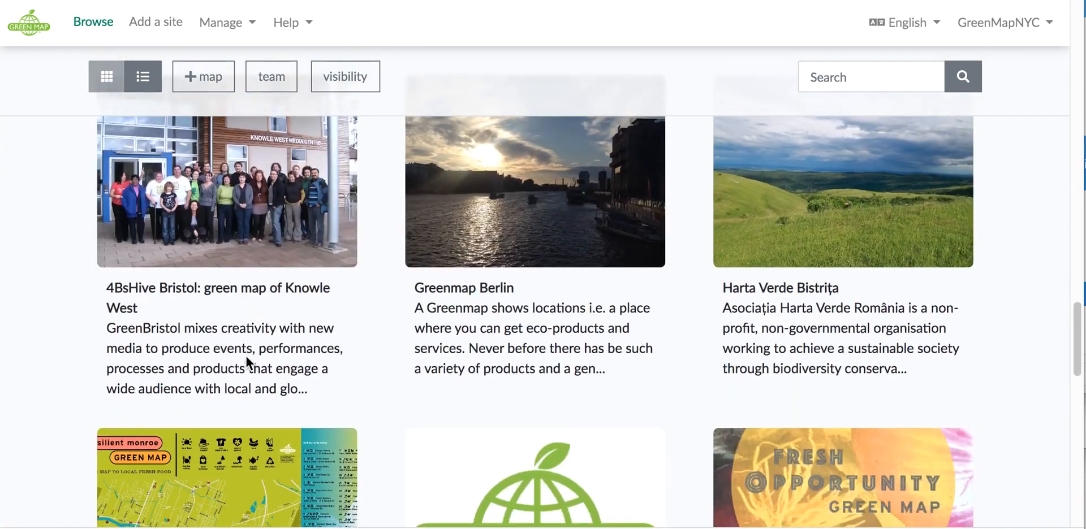
scroll(246, 355, "down", 2)
scroll(246, 350, "down", 2)
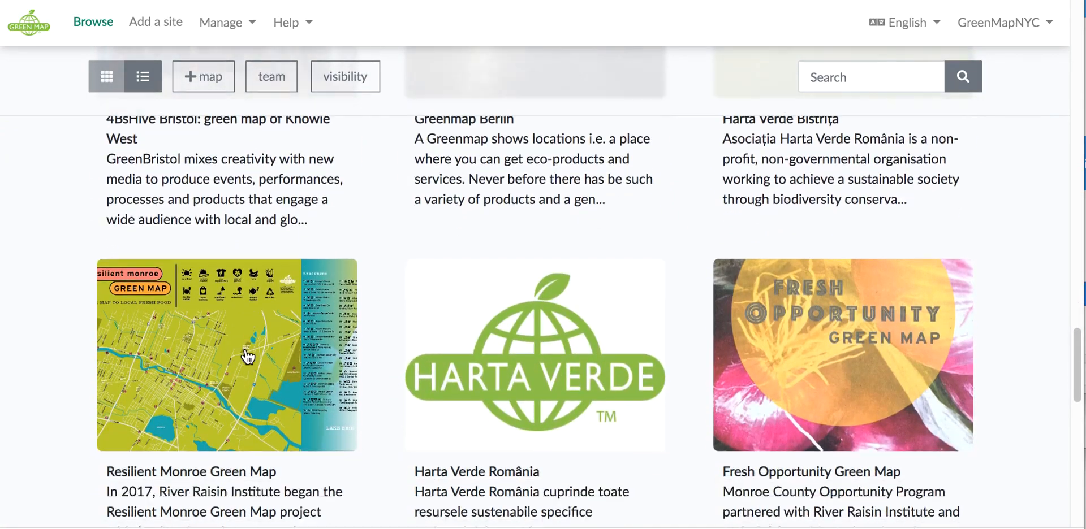
scroll(246, 350, "up", 13)
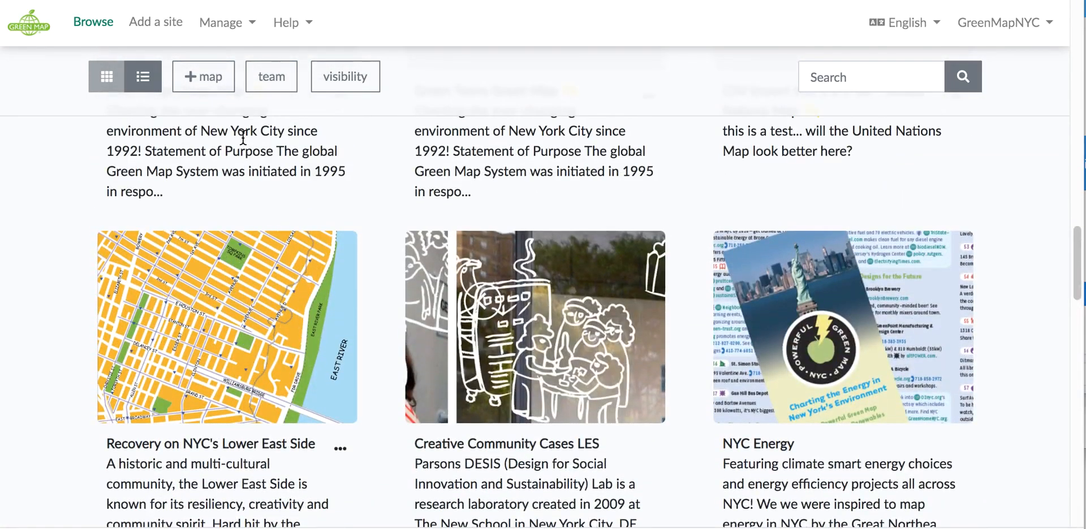
- Start a new map and name it "Refresh LES"
left_click(215, 89)
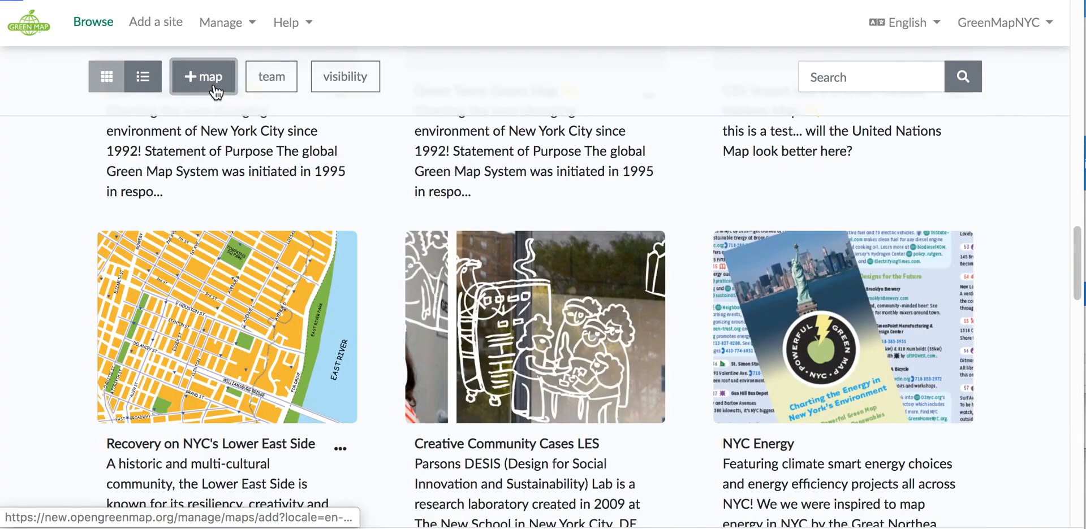
left_click(219, 223)
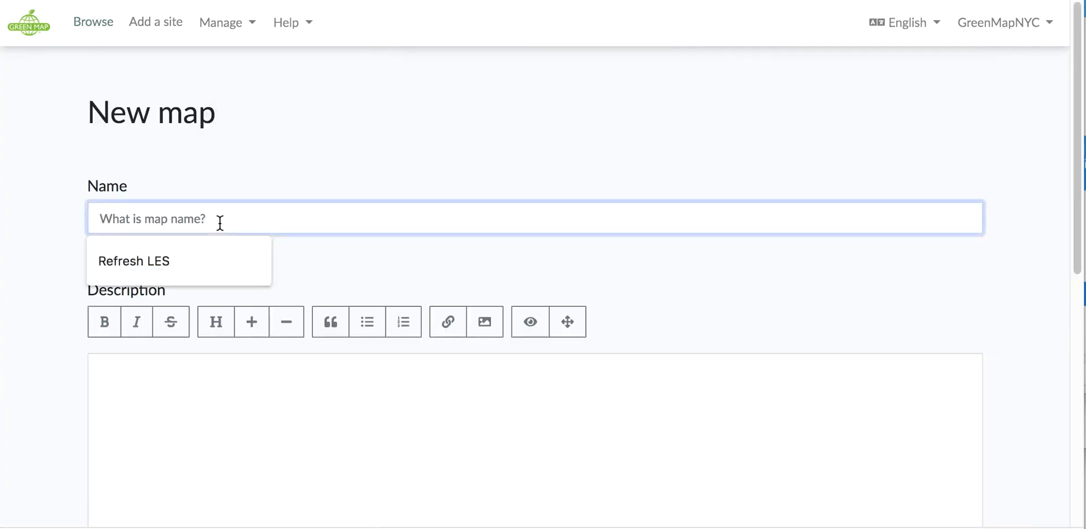
left_click(153, 269)
- Enter "Cool Healthy Free - print map" as the new map's description
left_click(142, 369)
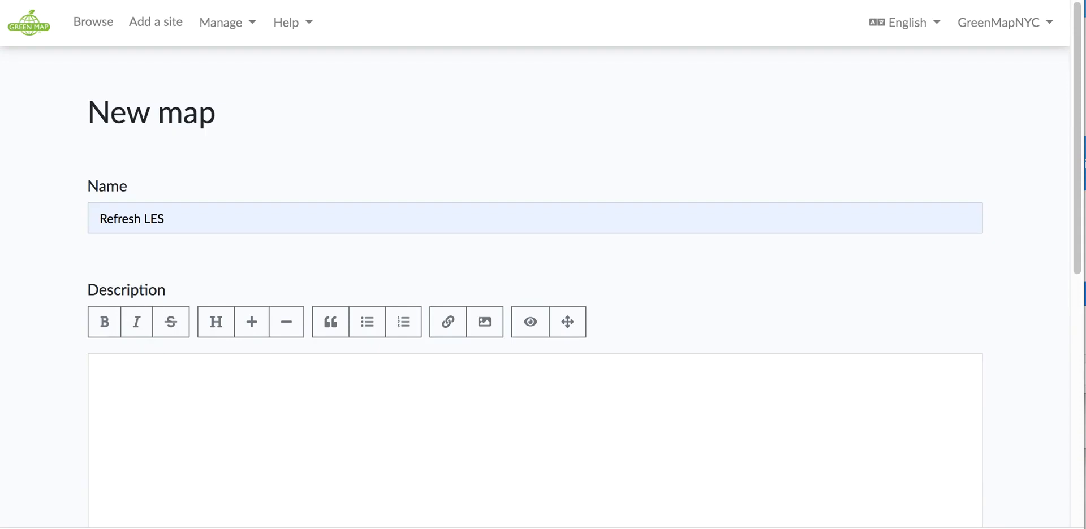
type("Cool Lea")
key("BackSpace")
key("BackSpace")
key("BackSpace")
type("Healthy R")
key("BackSpace")
type("Free")
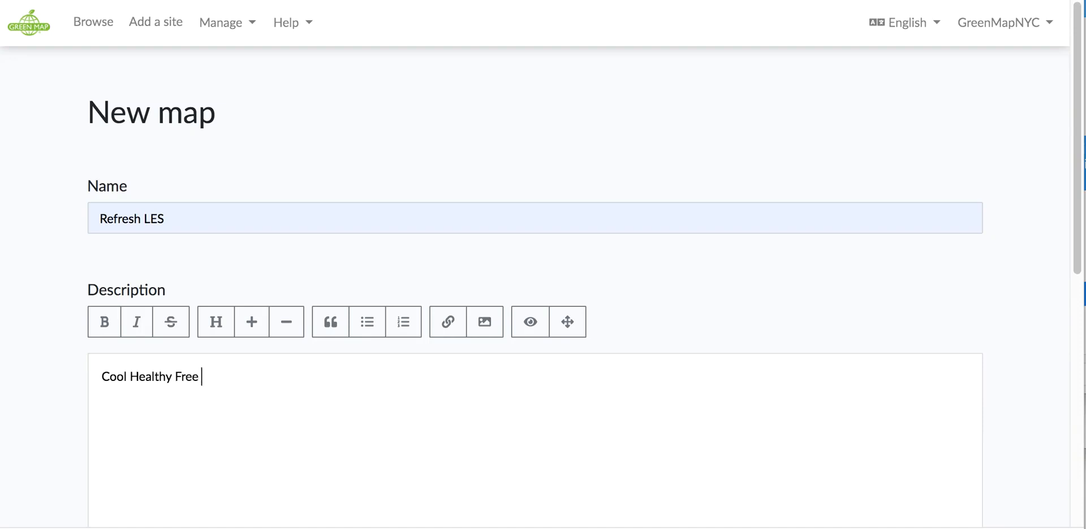
type(" - print map")
left_click_drag(208, 379, 259, 380)
left_click(448, 322)
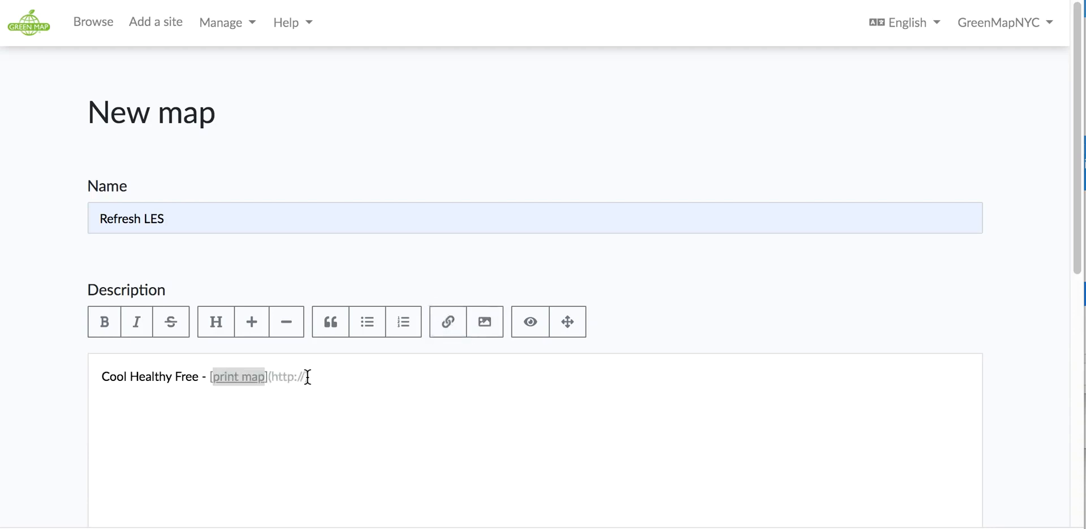
left_click(306, 377)
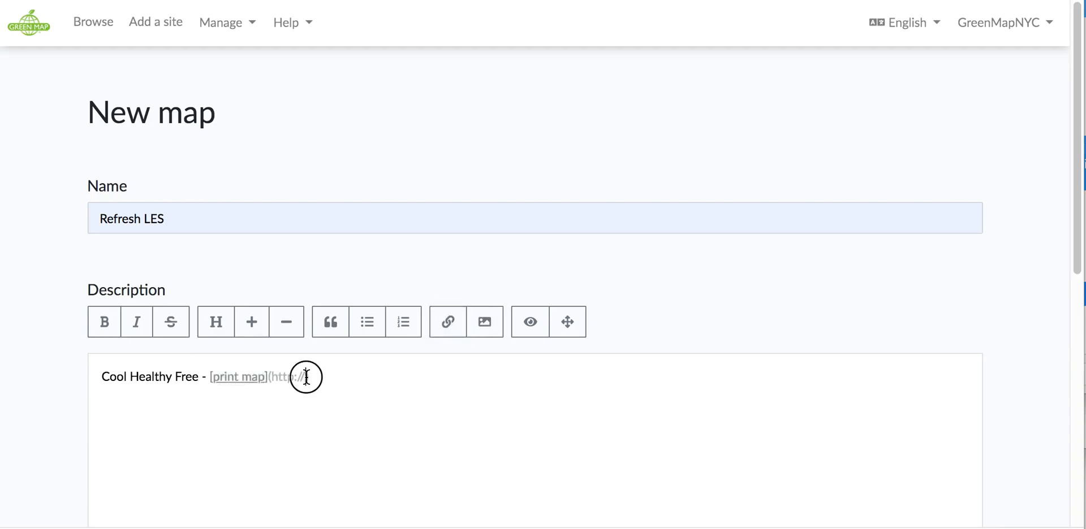
type("bit.ly/coolLES")
- Continue the description after the link with "and going on,..."
left_click(407, 376)
type("and ")
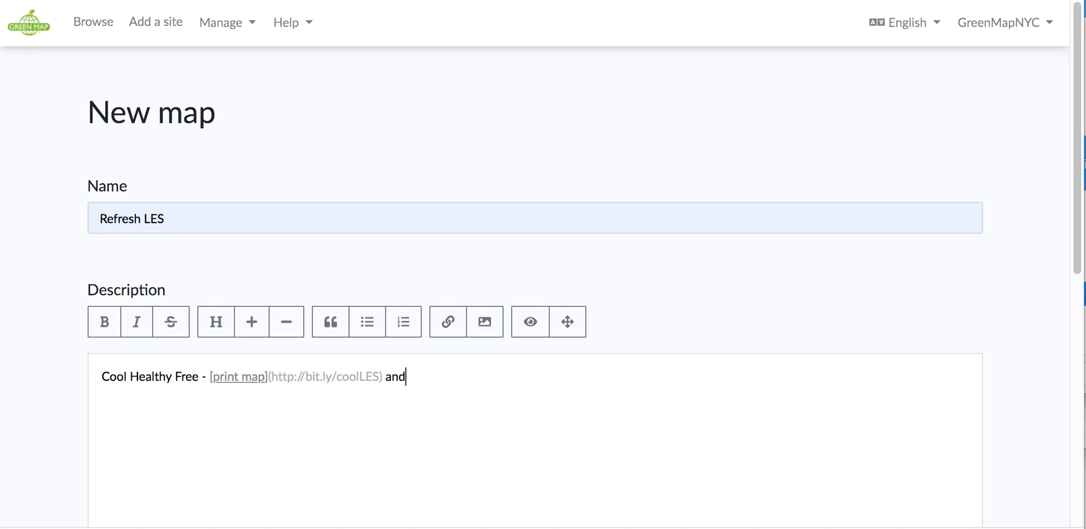
type("going on,...")
- Assign the map to the team "Green Map System's Green Map NYC" and add it without making it public
scroll(535, 282, "down", 3)
scroll(334, 362, "down", 6)
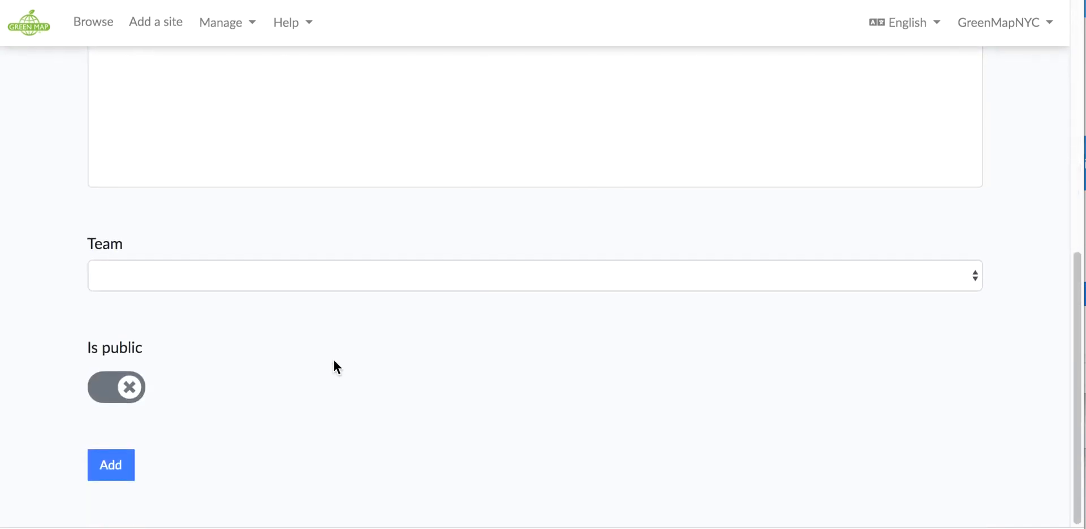
left_click(254, 283)
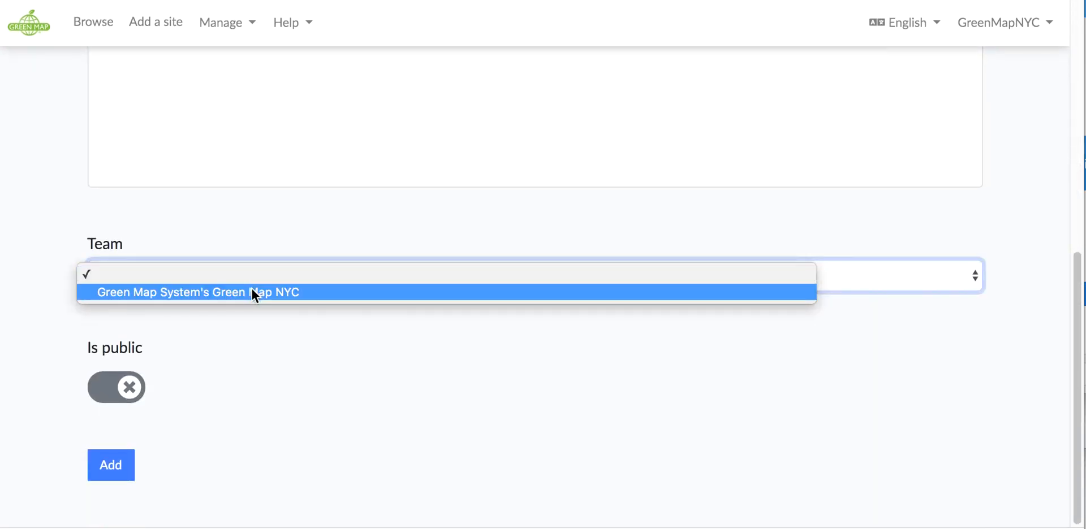
left_click(252, 293)
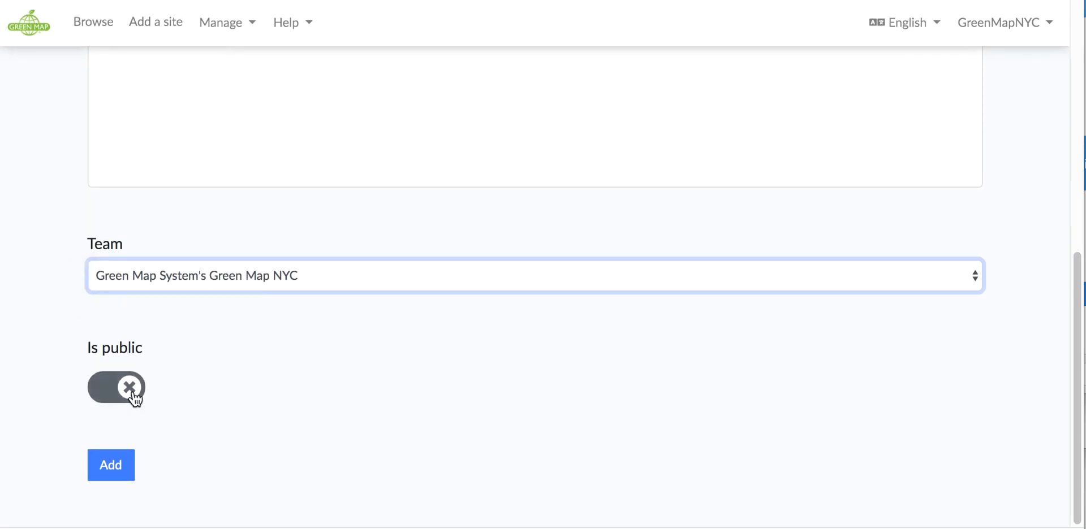
left_click(116, 477)
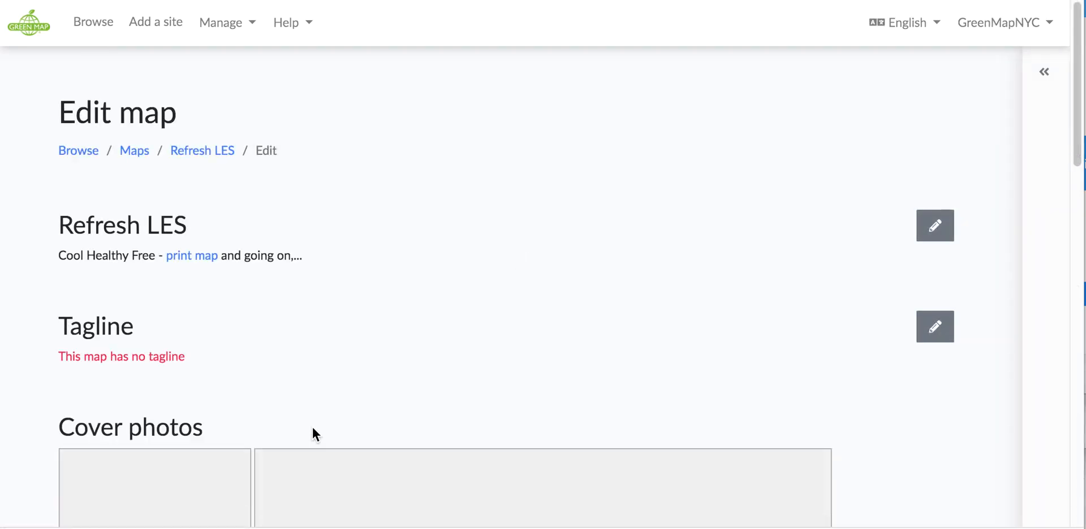
- Set the map's tagline to "NYC's coolest neighborhood gets cooler!" and save it
scroll(674, 304, "down", 1)
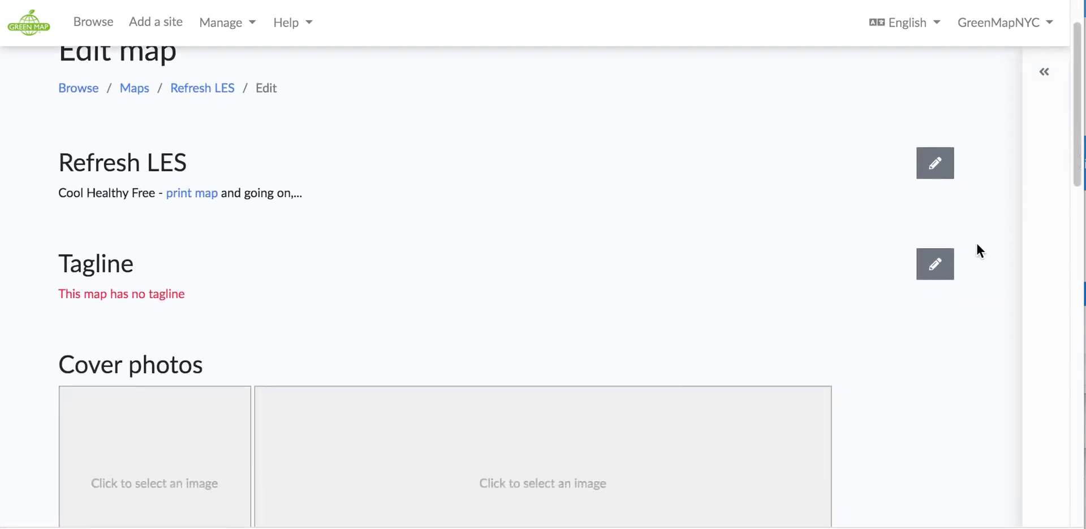
left_click(923, 267)
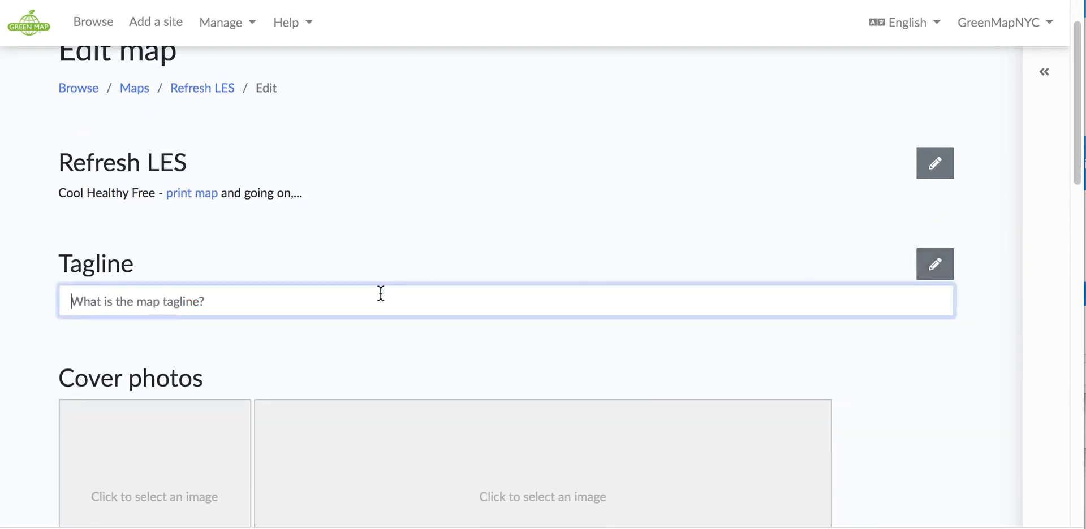
type("NY")
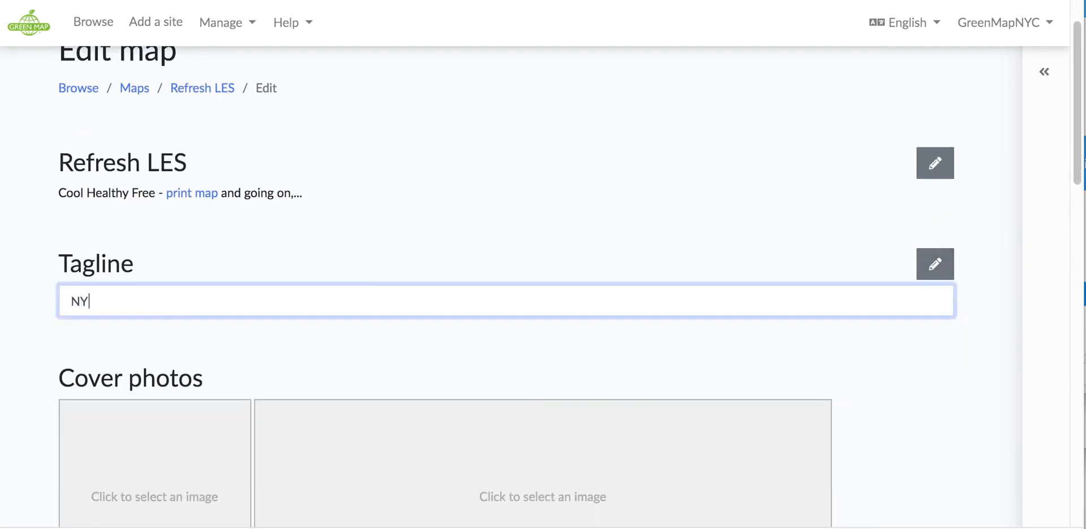
type("C's coolest neig")
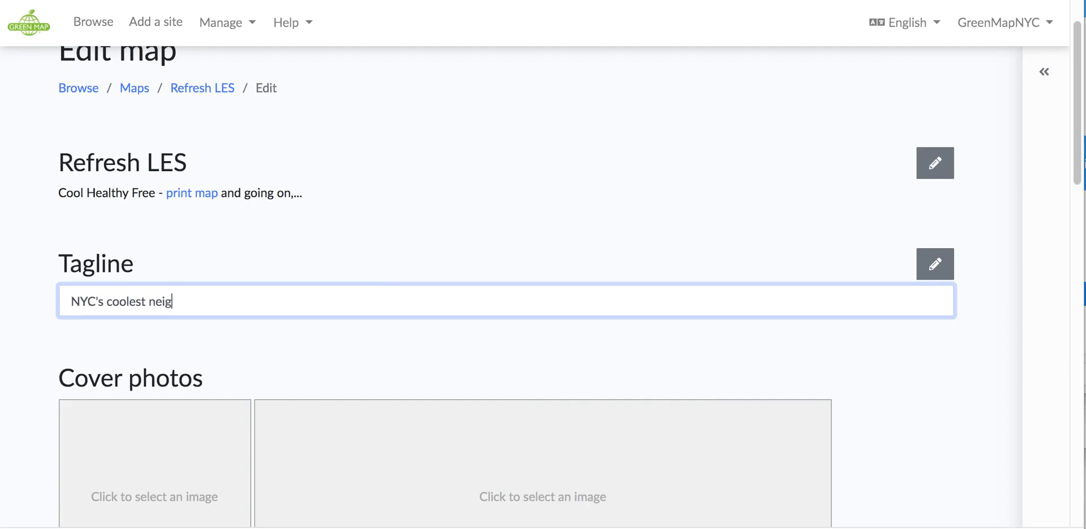
type("hborhood gets ")
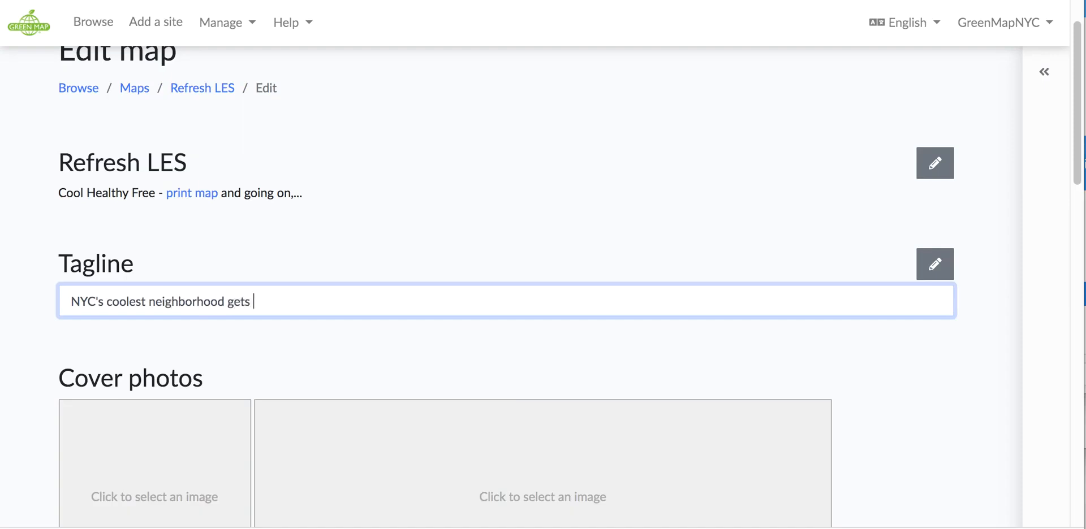
type("cooler!")
scroll(381, 344, "down", 1)
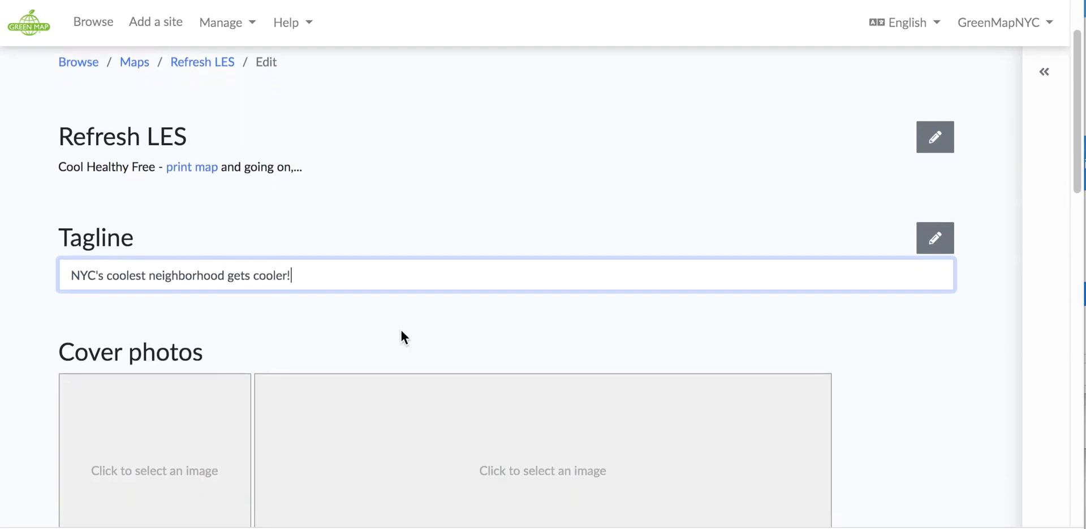
left_click(944, 247)
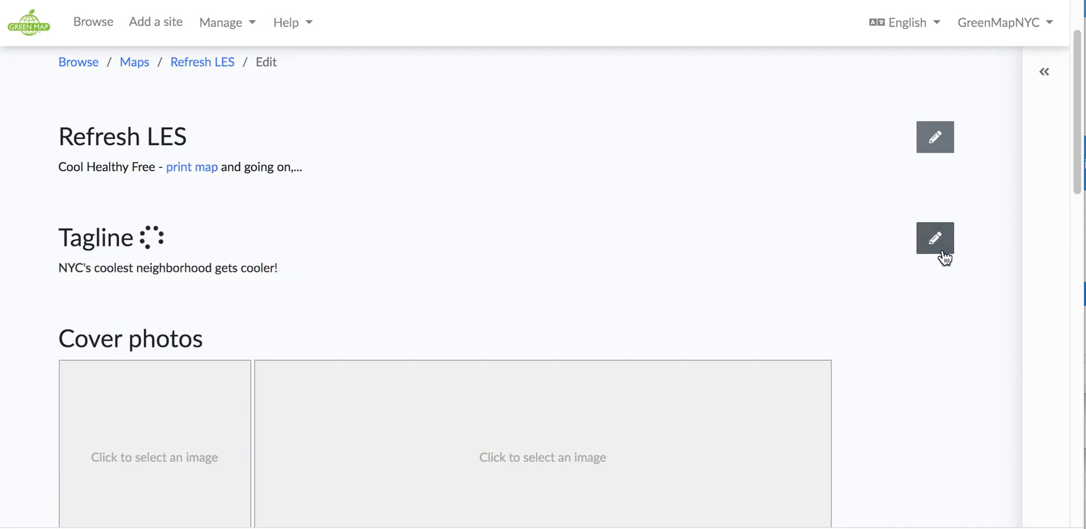
- Upload "Screen Shot 2020-06-17 at 2.13.51 PM.png" as the wide cover photo
scroll(890, 390, "down", 2)
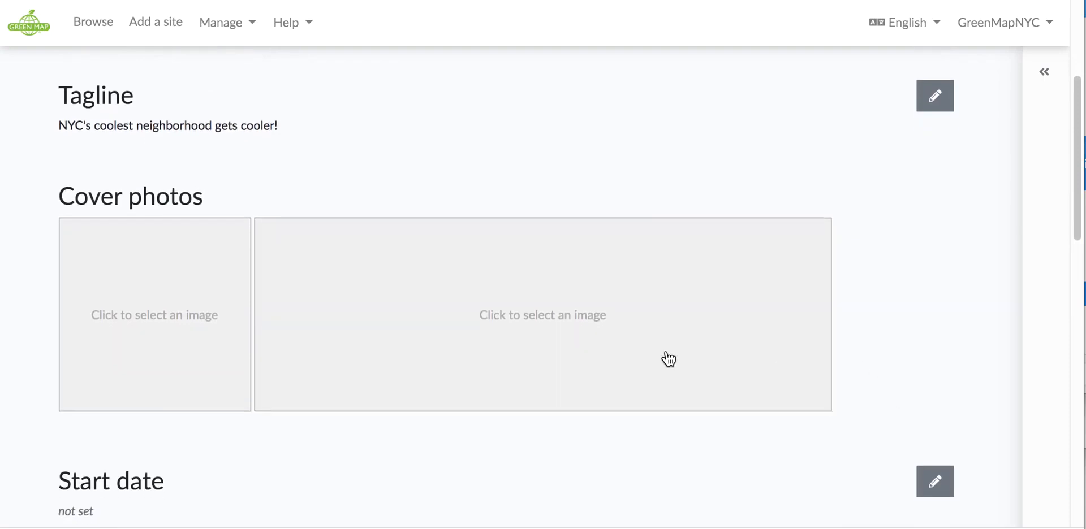
scroll(553, 328, "down", 1)
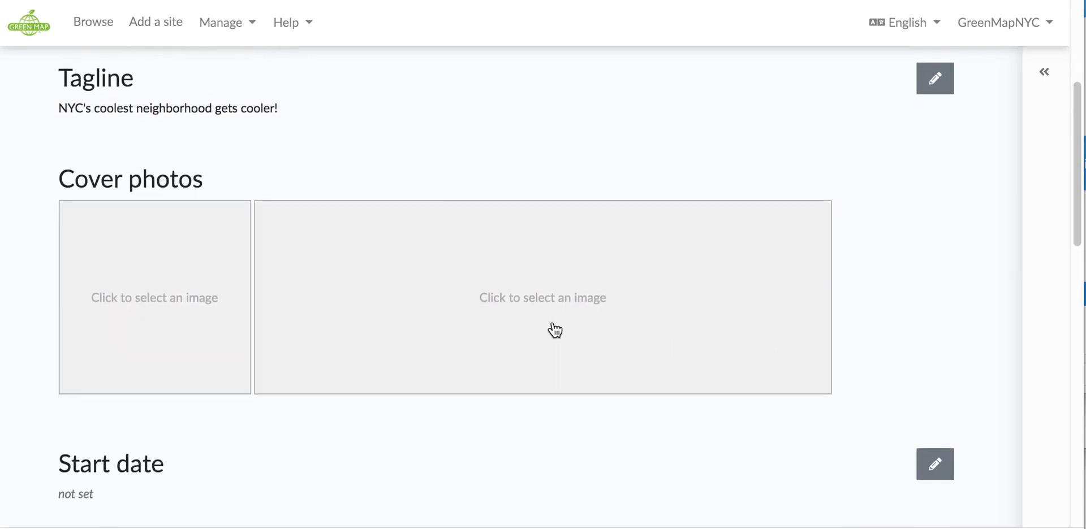
left_click(552, 302)
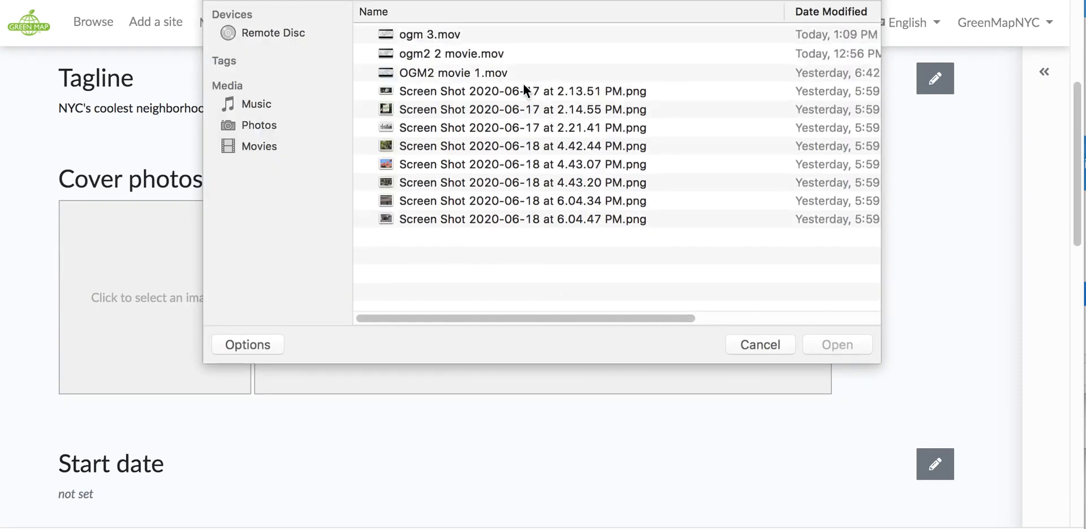
left_click(444, 95)
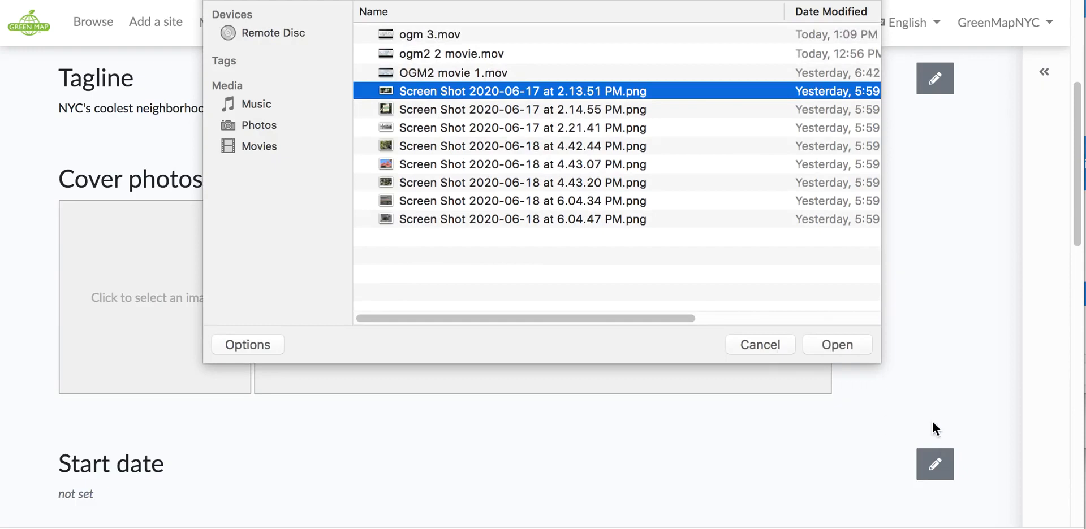
left_click(836, 349)
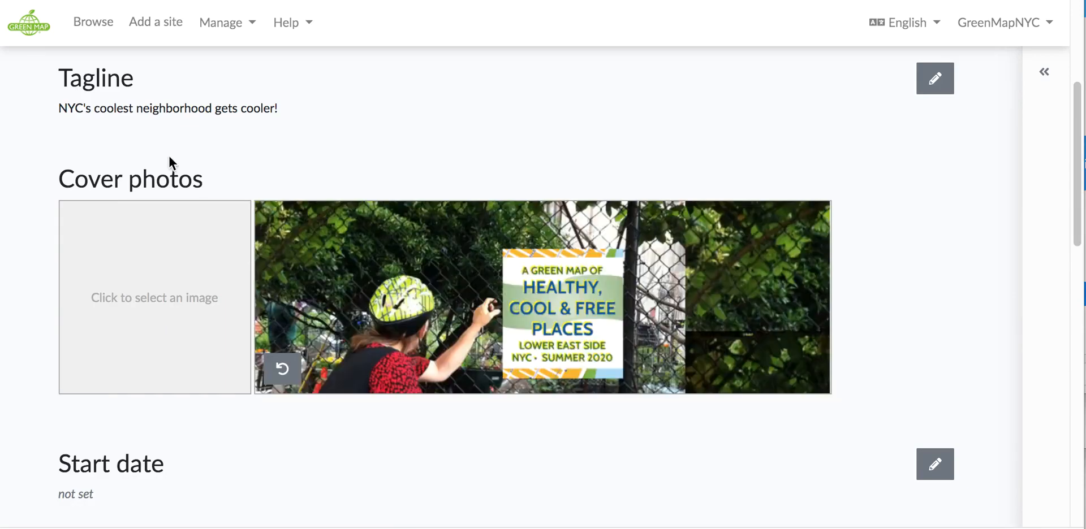
- Upload "Screen Shot 2020-06-17 at 2.14.55 PM.png" as the square cover photo
left_click(156, 297)
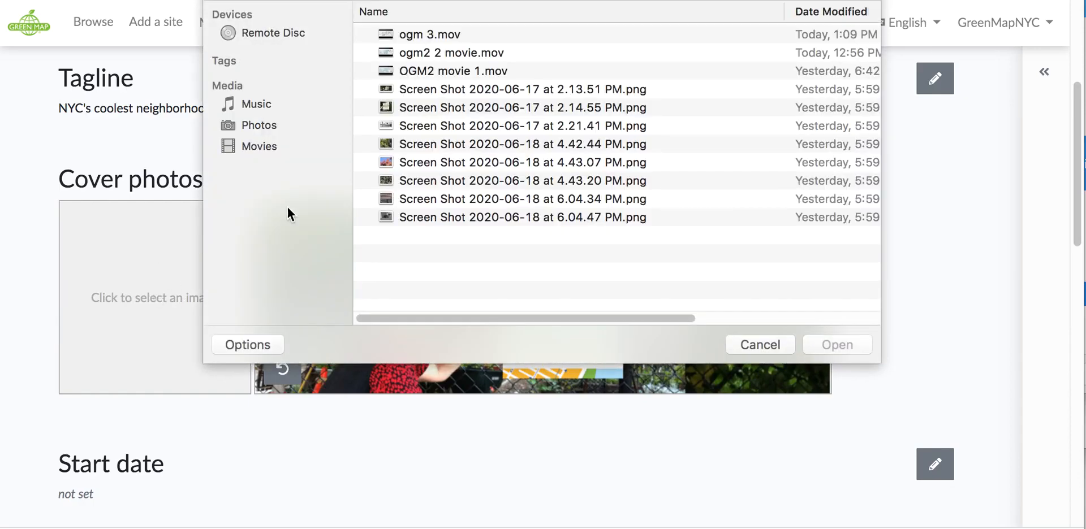
left_click(440, 107)
left_click(827, 340)
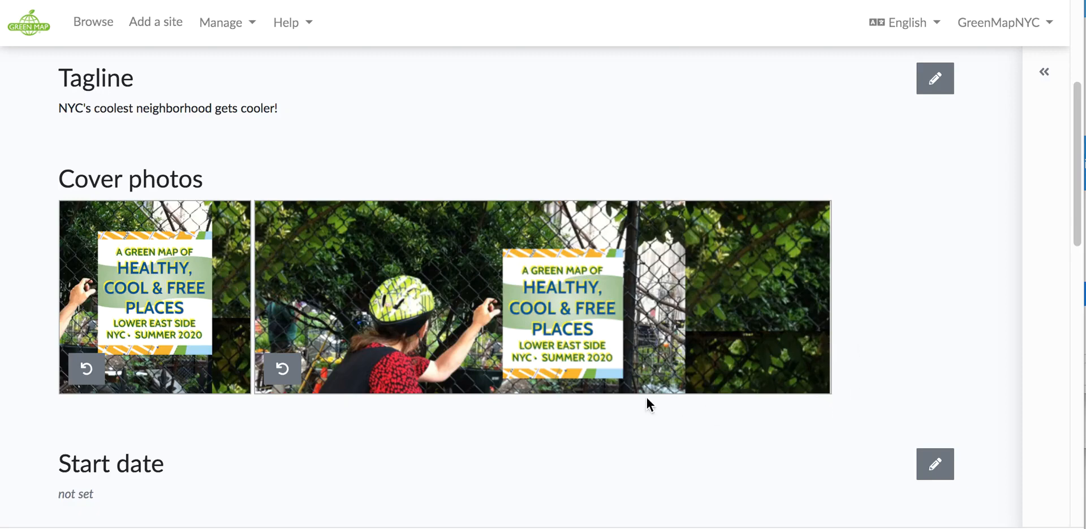
- Look at the start date's editing option and close it without enabling a date
scroll(647, 403, "down", 3)
scroll(647, 402, "down", 2)
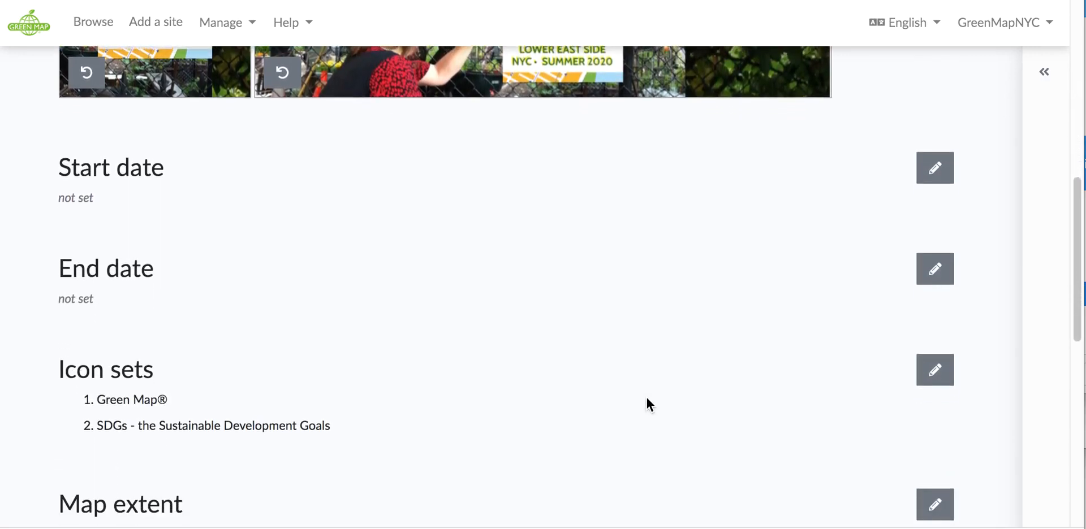
scroll(647, 403, "up", 1)
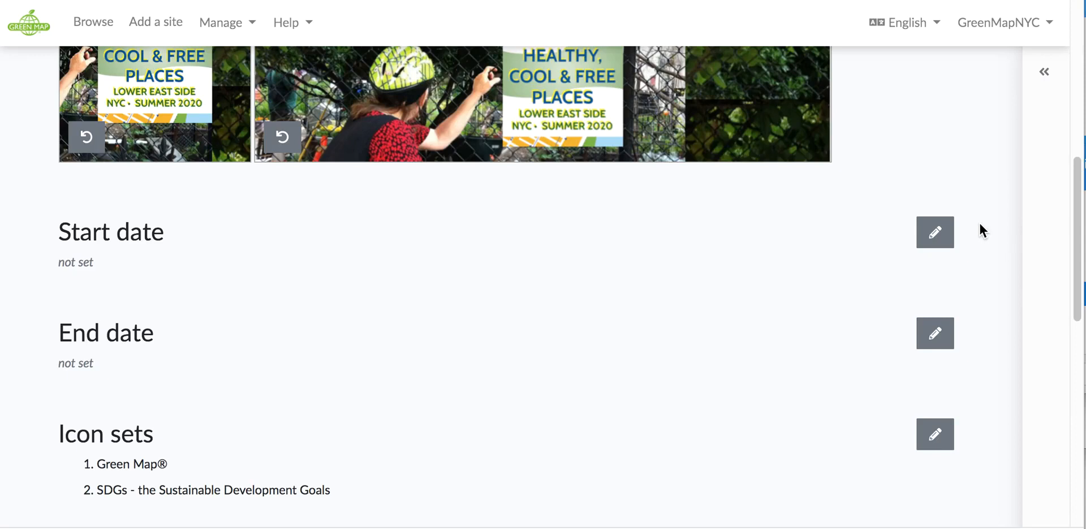
left_click(948, 235)
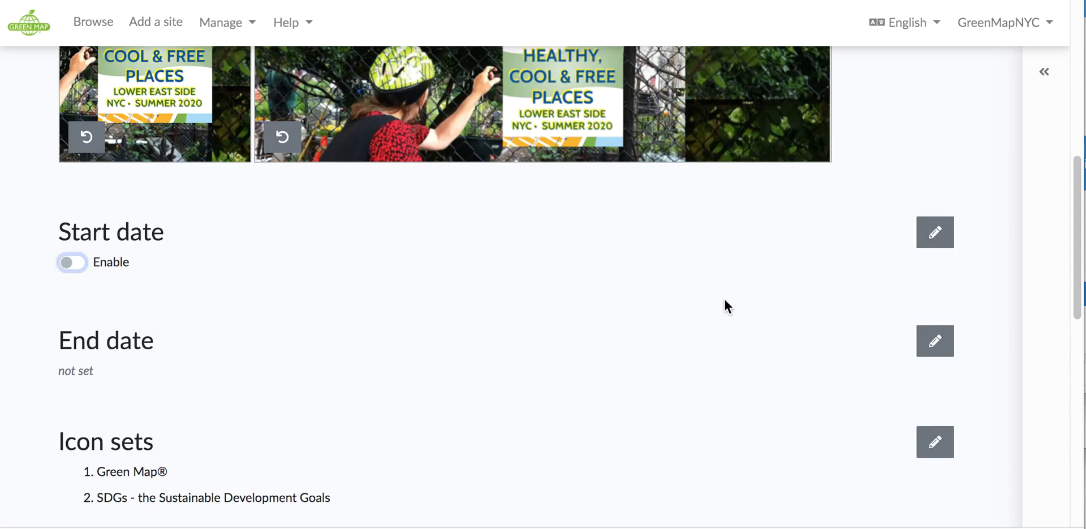
left_click(933, 232)
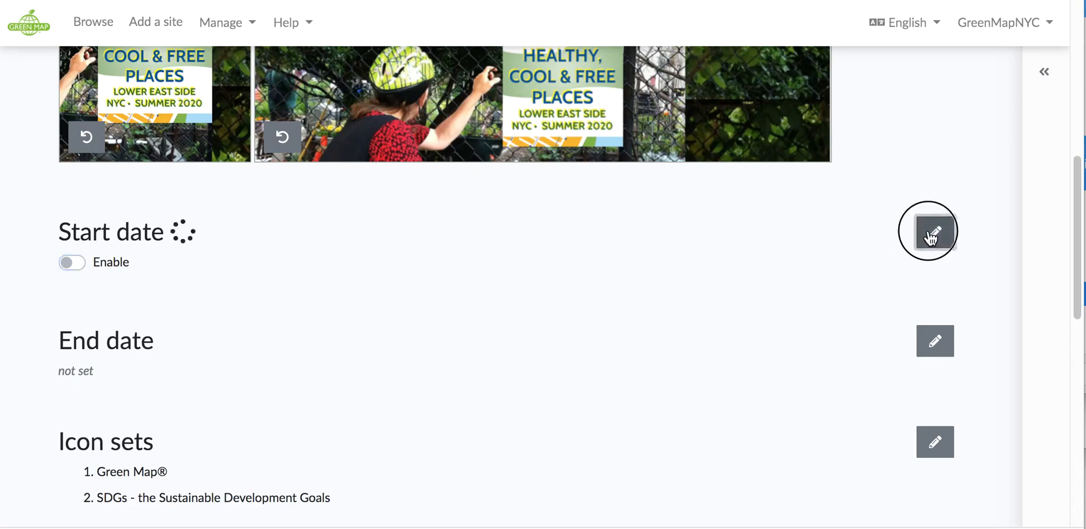
- Replace the Sustainable Development Goals icon set with "Recovery Icons by Green Map" and save the icon sets
scroll(832, 379, "down", 5)
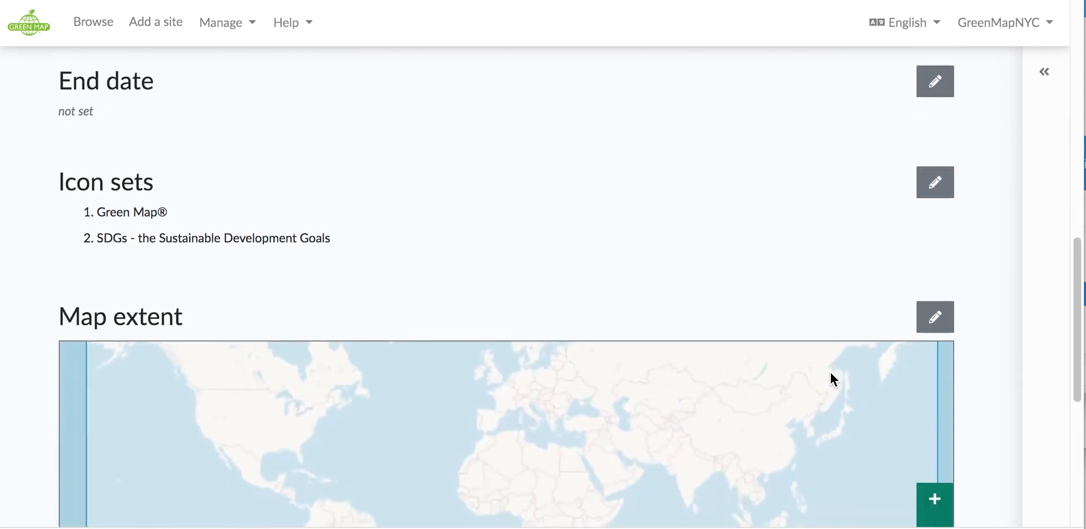
left_click(946, 179)
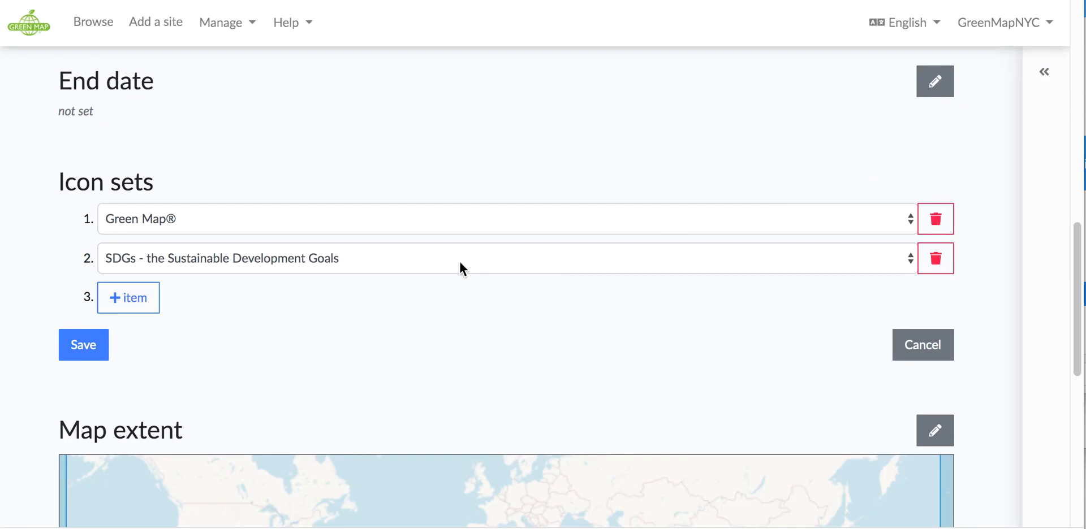
left_click(935, 259)
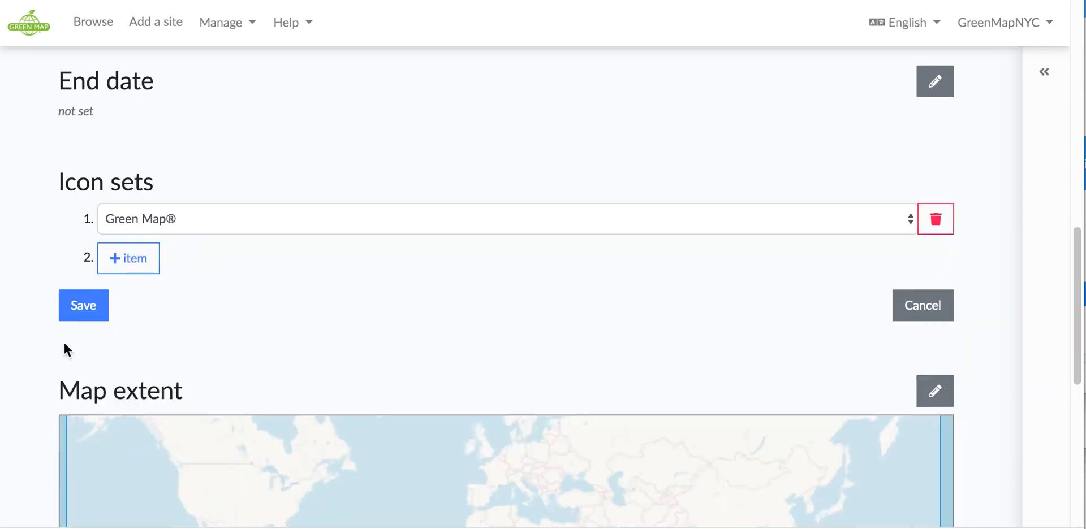
left_click(136, 264)
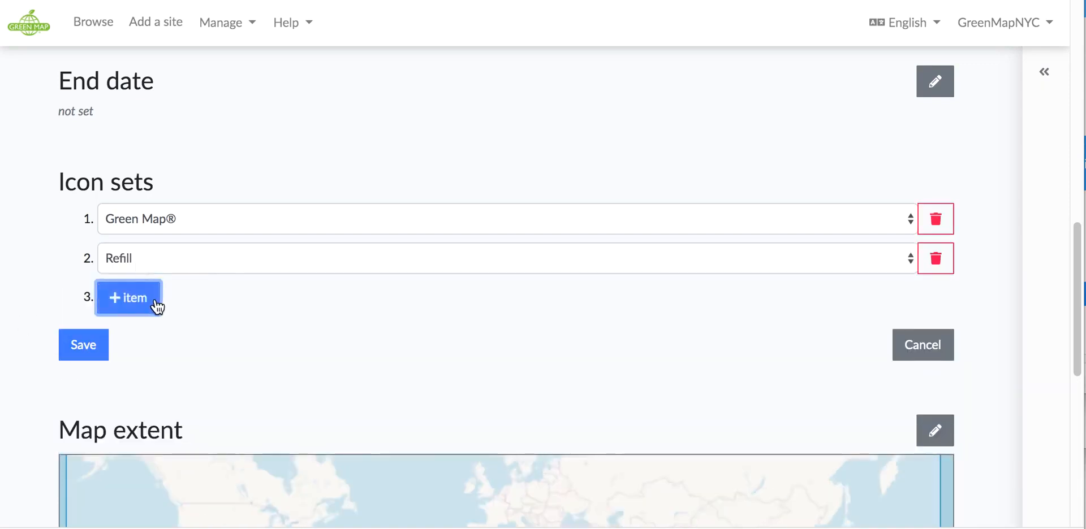
left_click(162, 258)
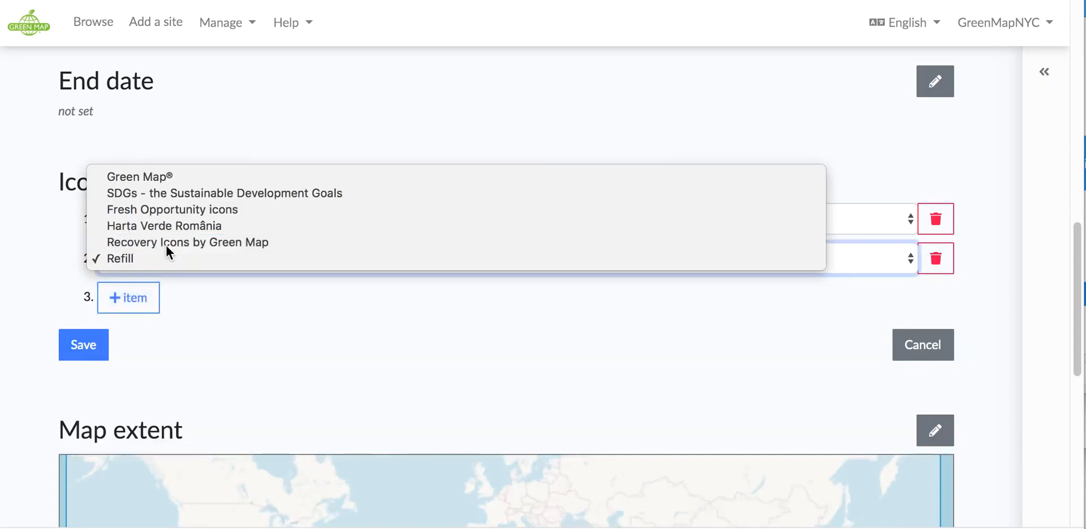
left_click(165, 243)
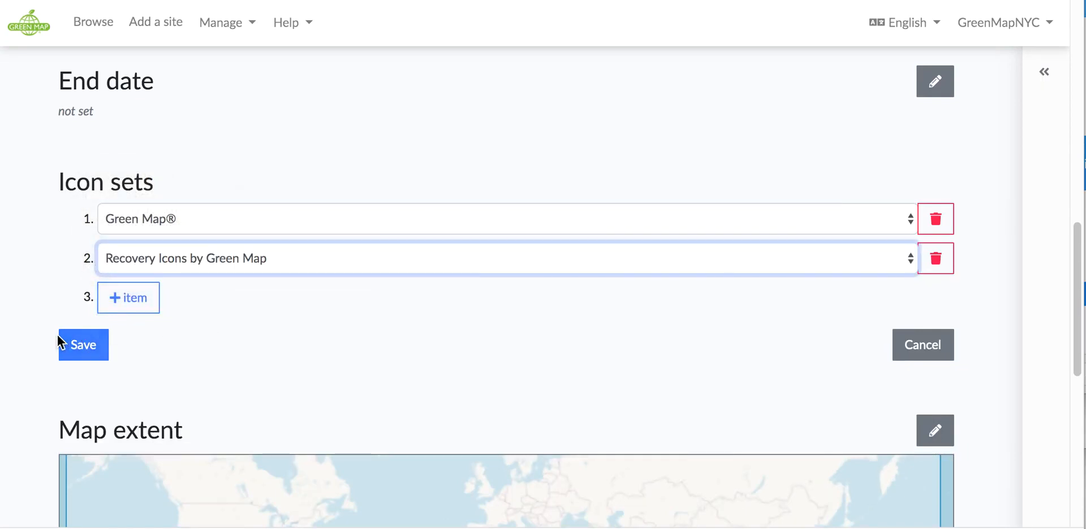
left_click(73, 347)
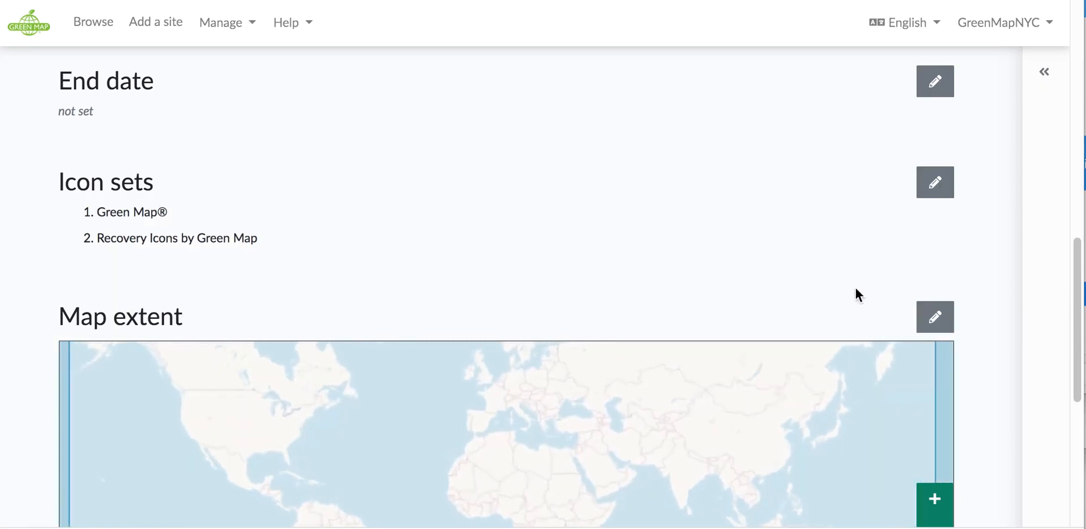
- Search the predefined areas for "new york" and try "New york county (00974129)" as the map extent
left_click(931, 319)
scroll(761, 292, "down", 1)
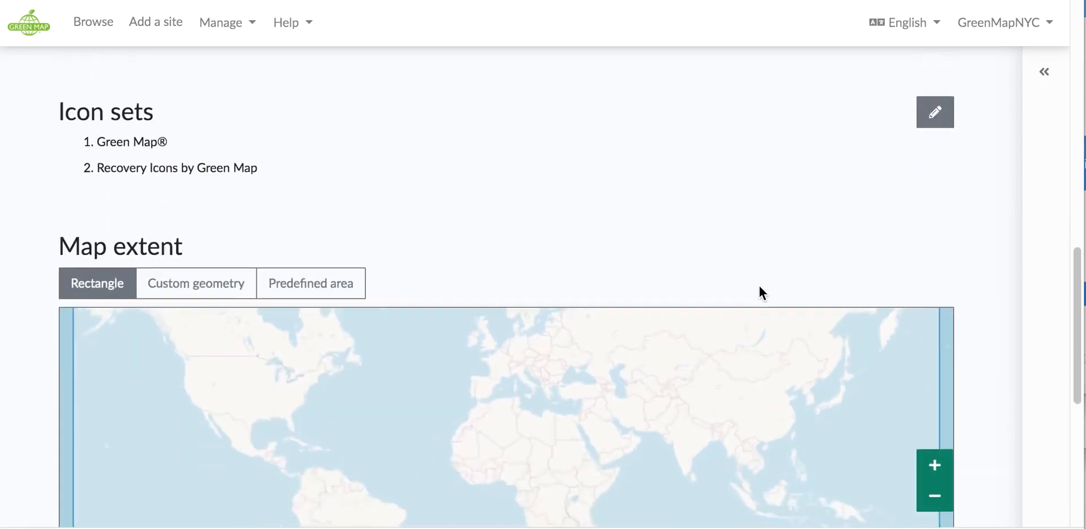
scroll(760, 287, "down", 5)
scroll(983, 165, "up", 3)
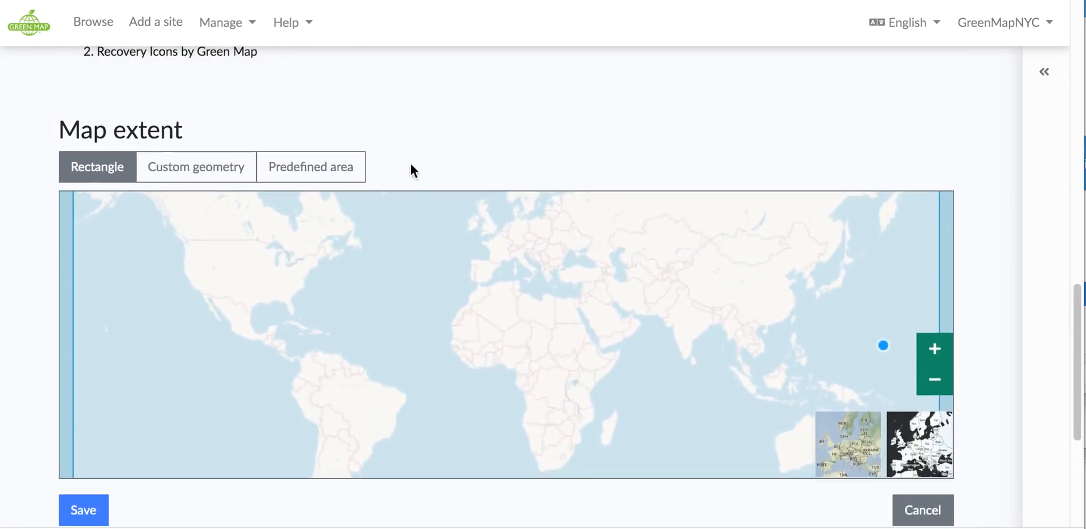
left_click(306, 179)
left_click(606, 172)
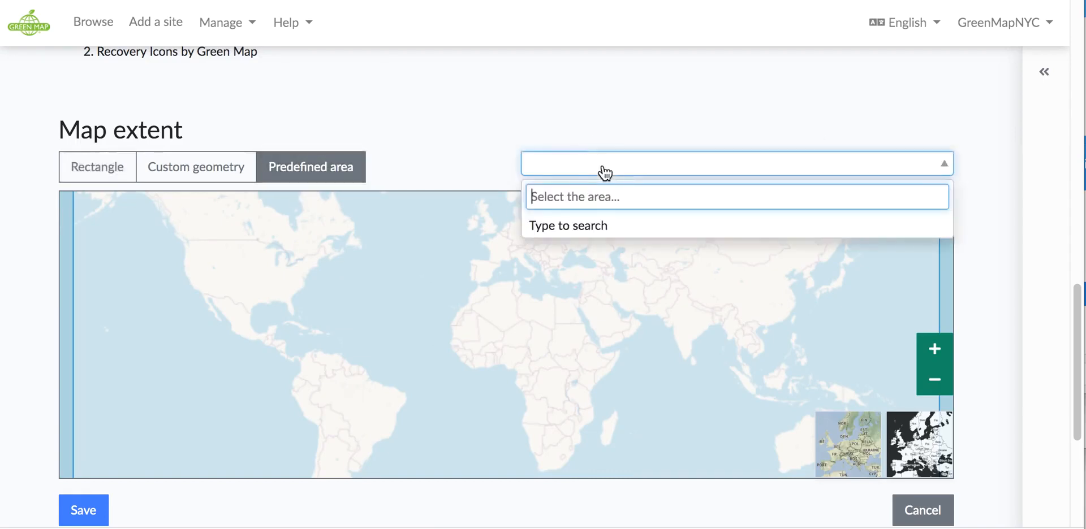
type("new yo")
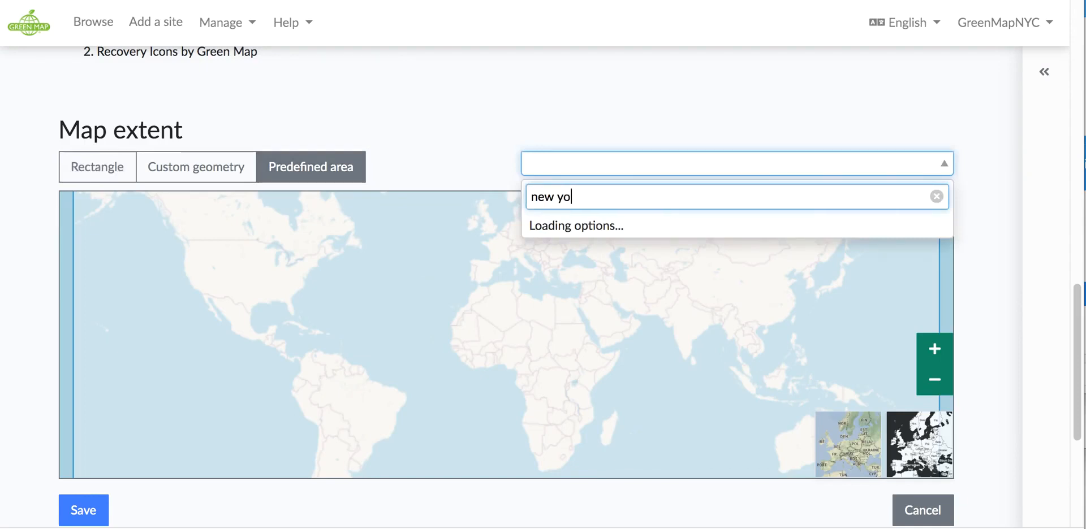
type("rk")
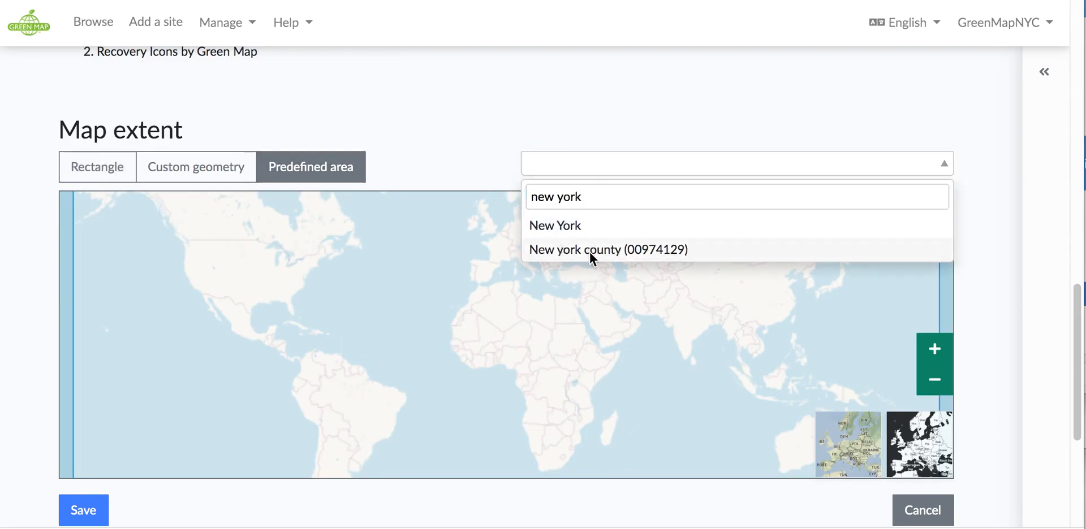
left_click(588, 251)
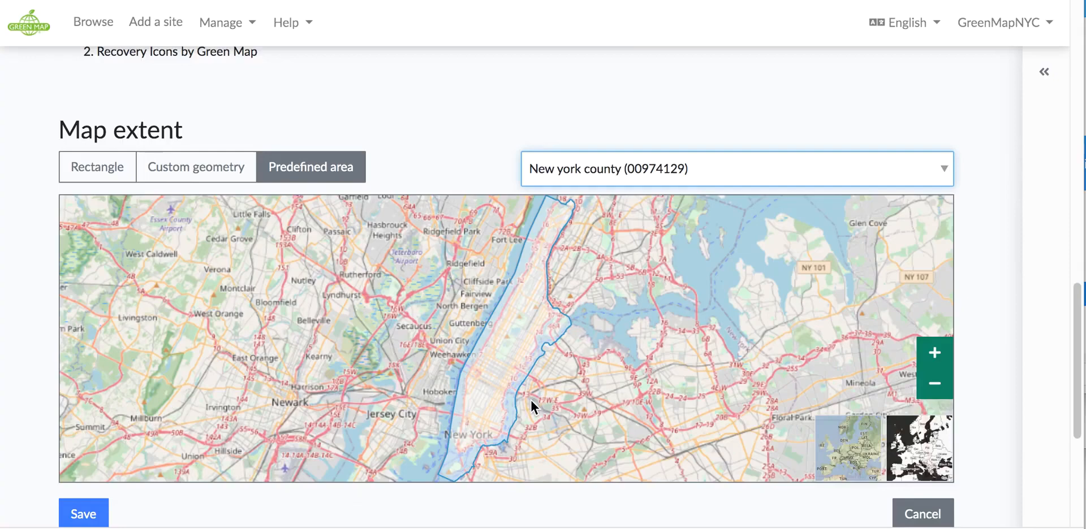
left_click(942, 355)
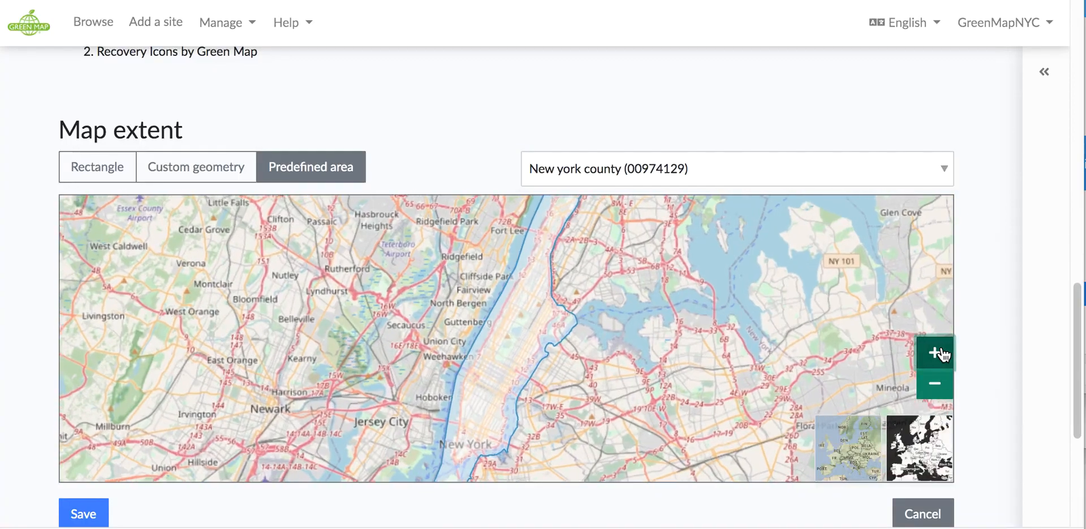
left_click(941, 385)
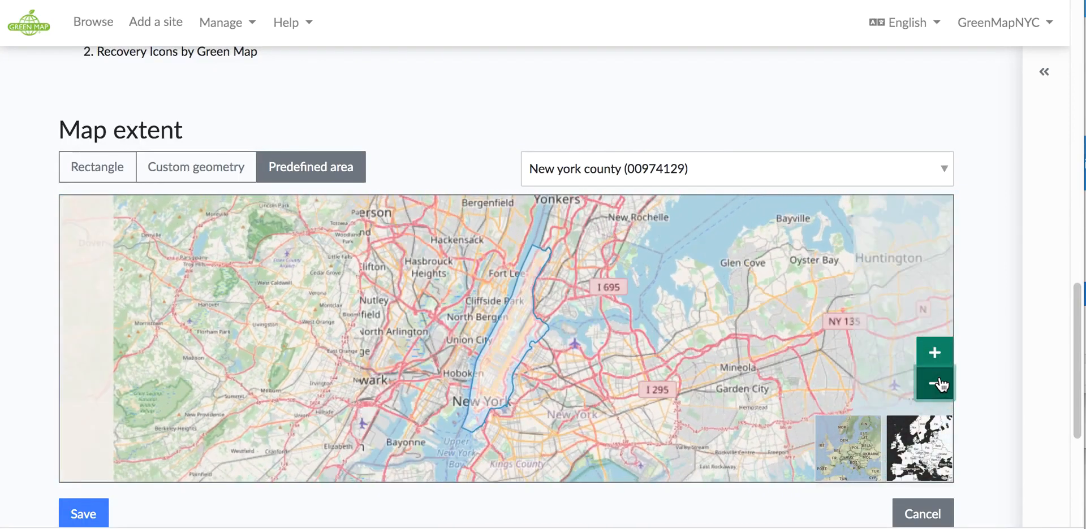
- Define the map extent as a rectangle drawn around Manhattan, from Fort Lee down to New York, and save it
left_click(98, 167)
left_click_drag(546, 280, 633, 336)
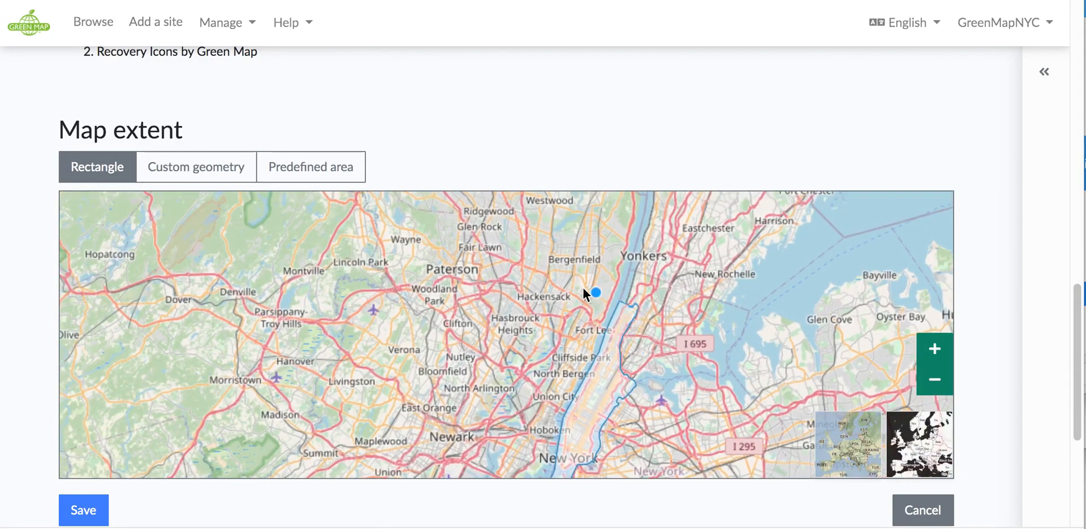
mouse_move(616, 325)
left_mouse_down()
mouse_move(659, 379)
mouse_move(666, 478)
mouse_move(661, 470)
left_mouse_up()
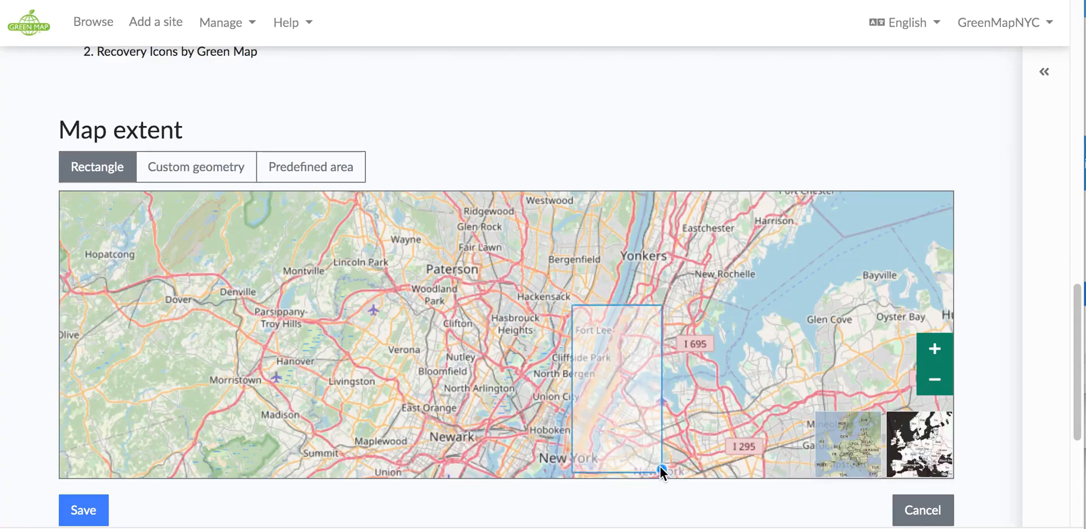
scroll(660, 466, "down", 2)
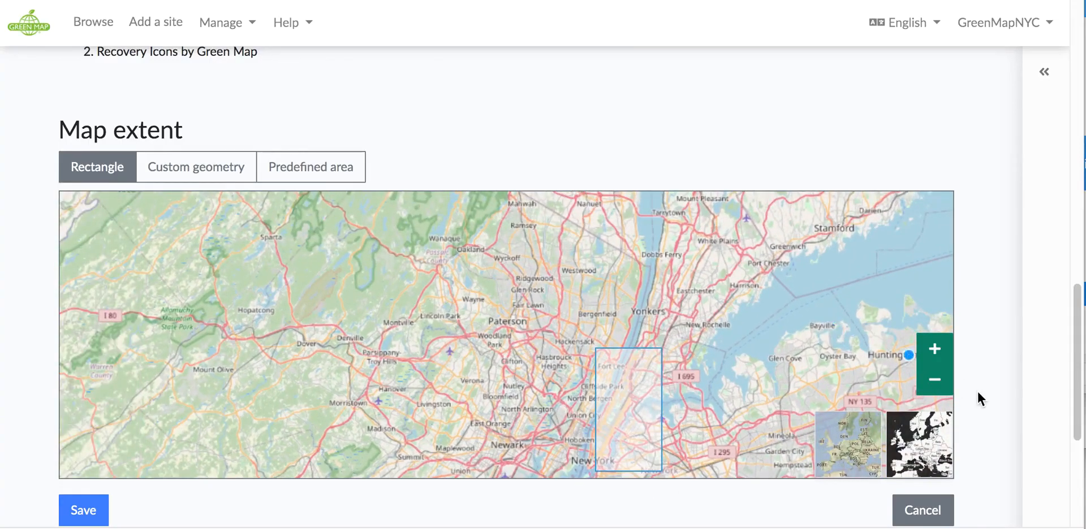
left_click(84, 510)
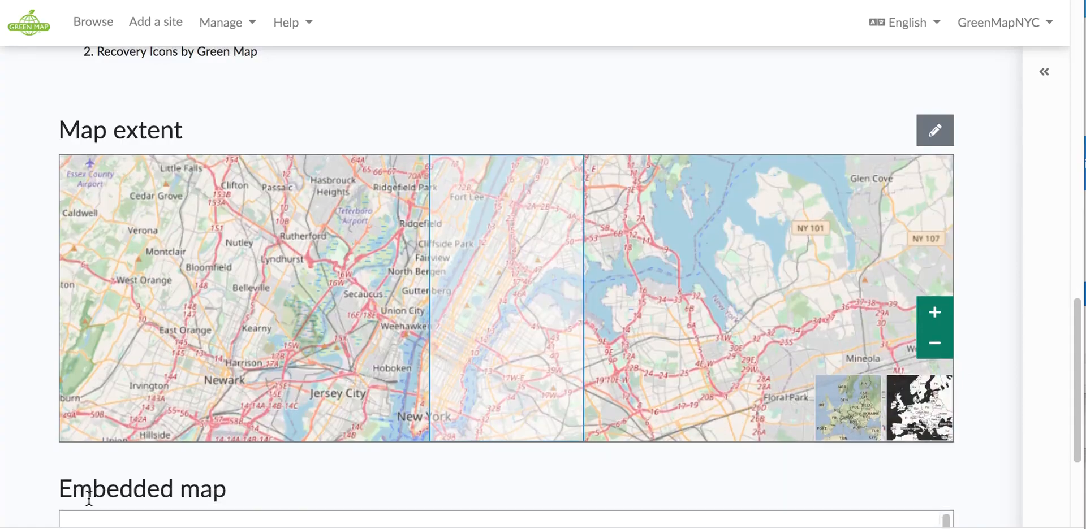
- Examine the map's embed code and vector tiles URL below the map extent
scroll(89, 498, "down", 3)
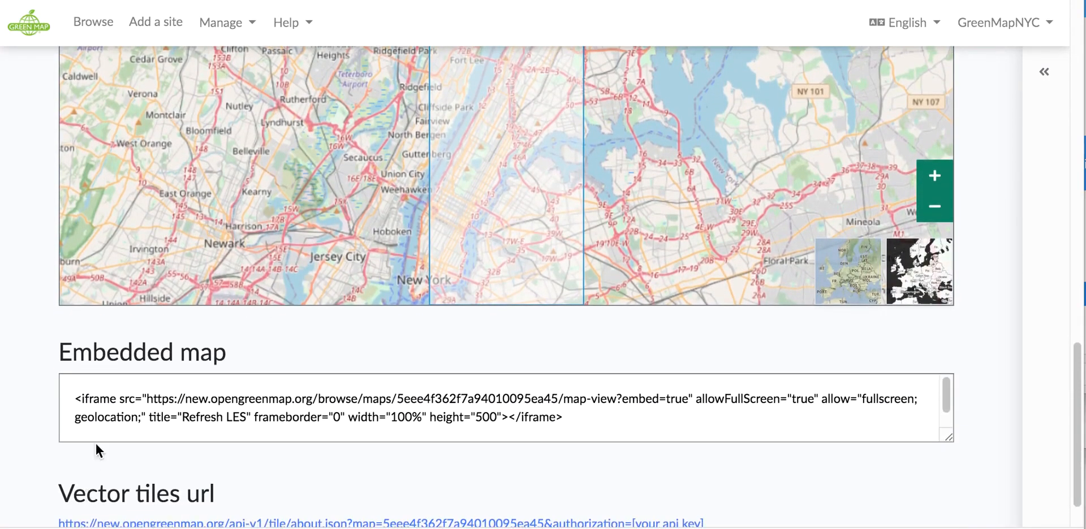
scroll(38, 408, "down", 1)
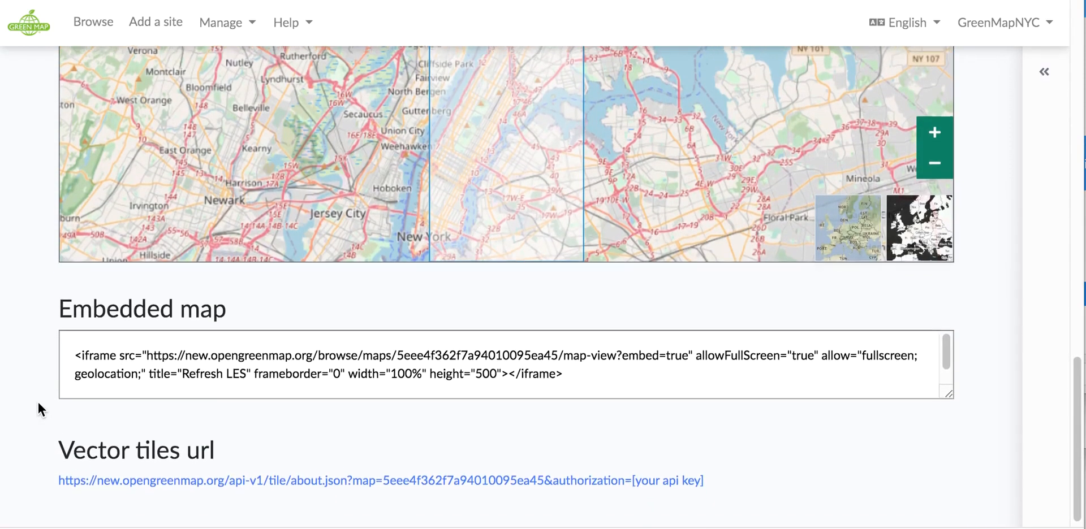
scroll(38, 404, "down", 1)
scroll(38, 404, "up", 1)
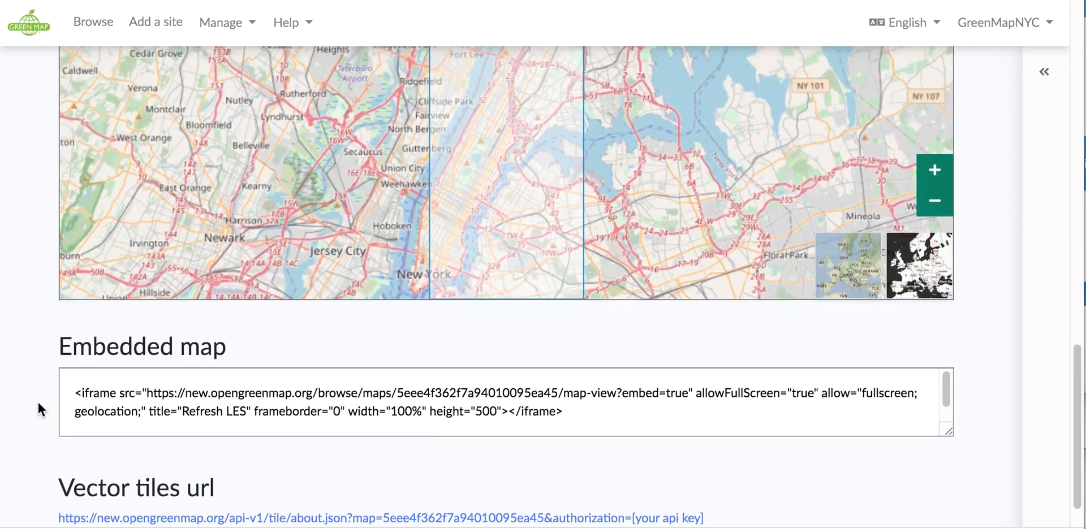
- Examine the map's side settings for team, public and default status, original author and last change, and collapse them again
scroll(38, 403, "up", 8)
scroll(38, 409, "up", 8)
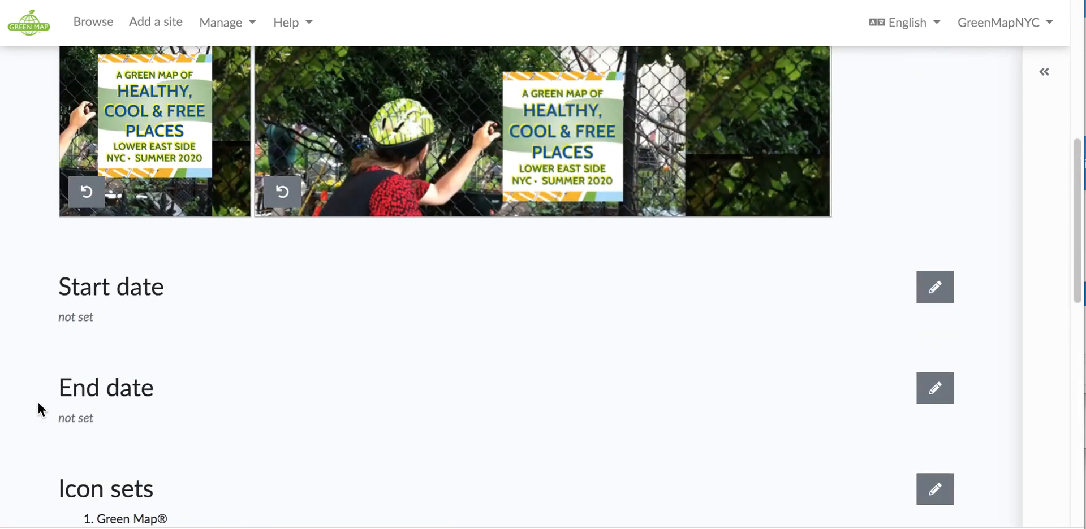
left_click(1044, 72)
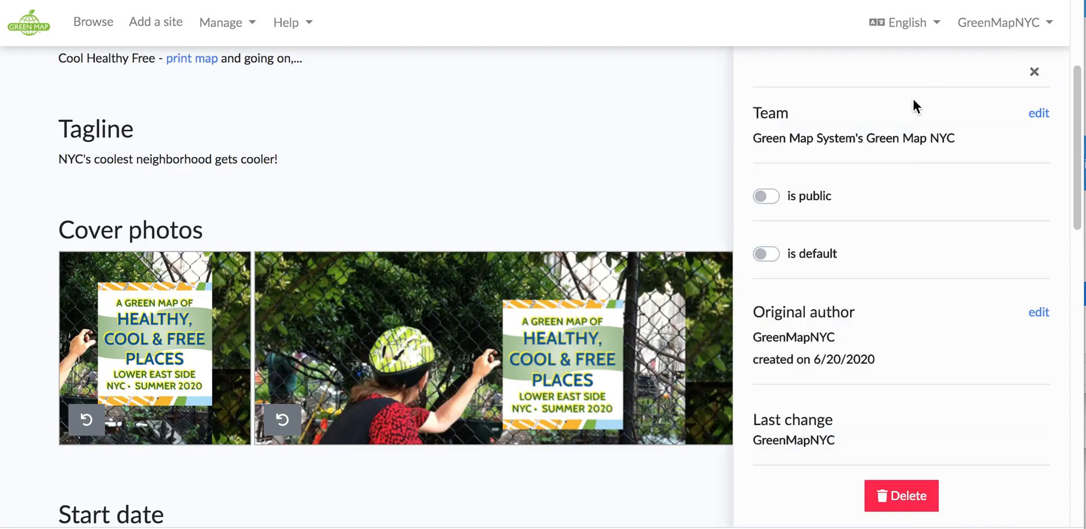
left_click(1035, 72)
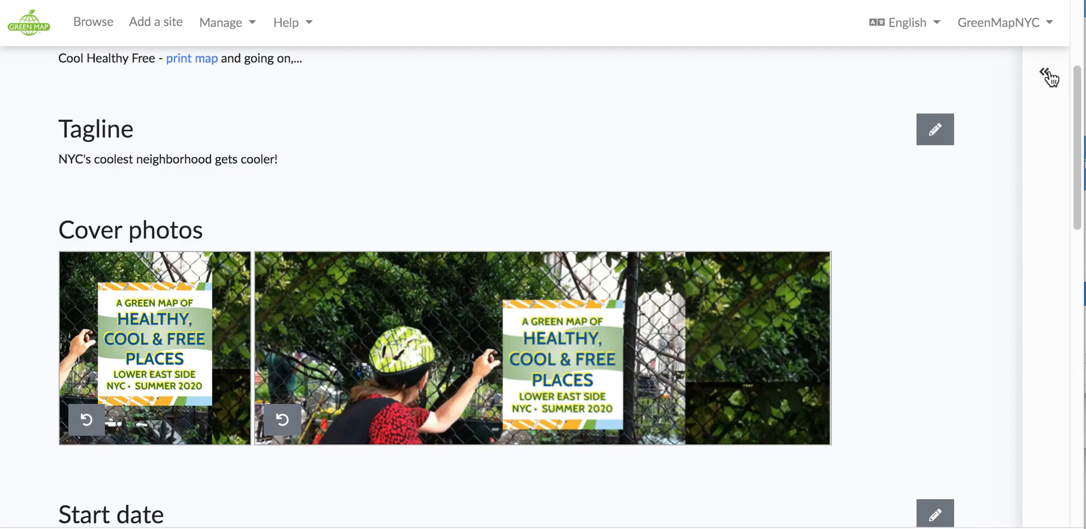
left_click(1046, 72)
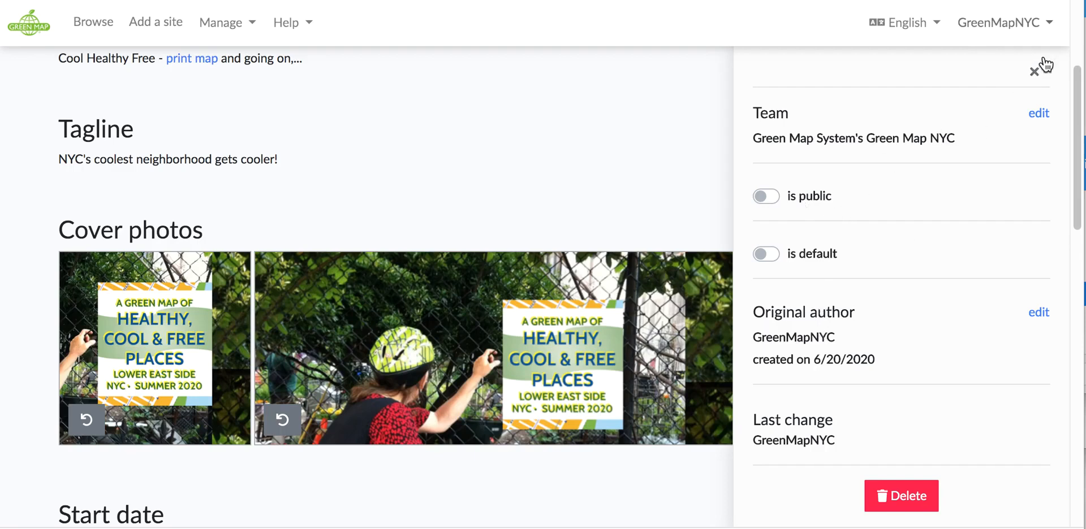
left_click(1034, 72)
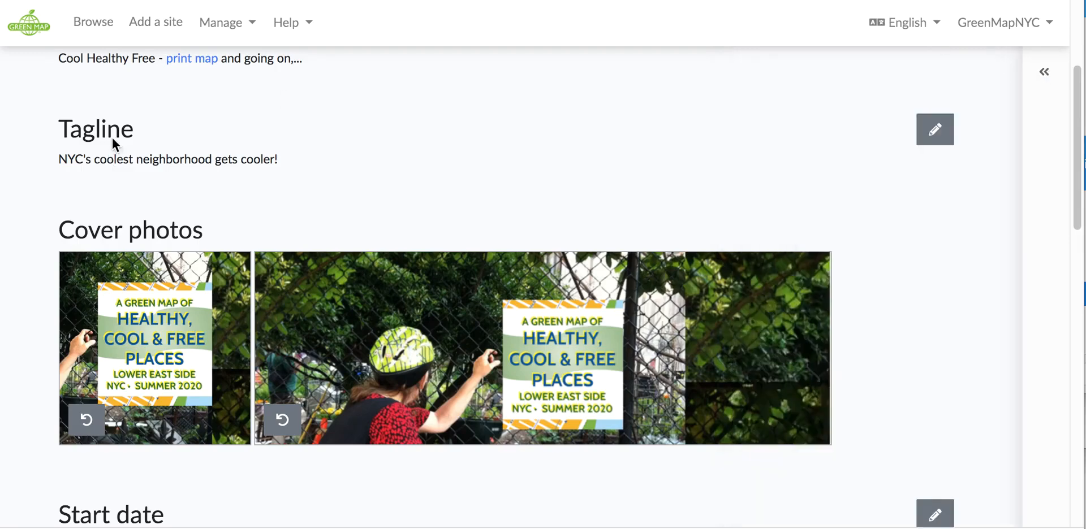
- Open the public page of the Refresh LES map and examine its cover photo, tagline, description, team logo and Sites section
scroll(172, 85, "up", 1)
scroll(172, 85, "up", 3)
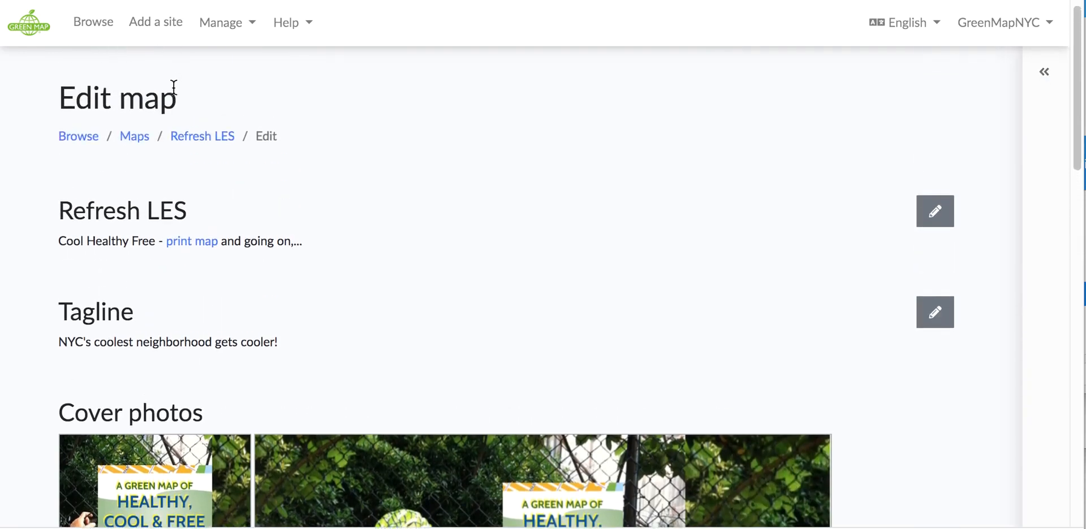
left_click(194, 140)
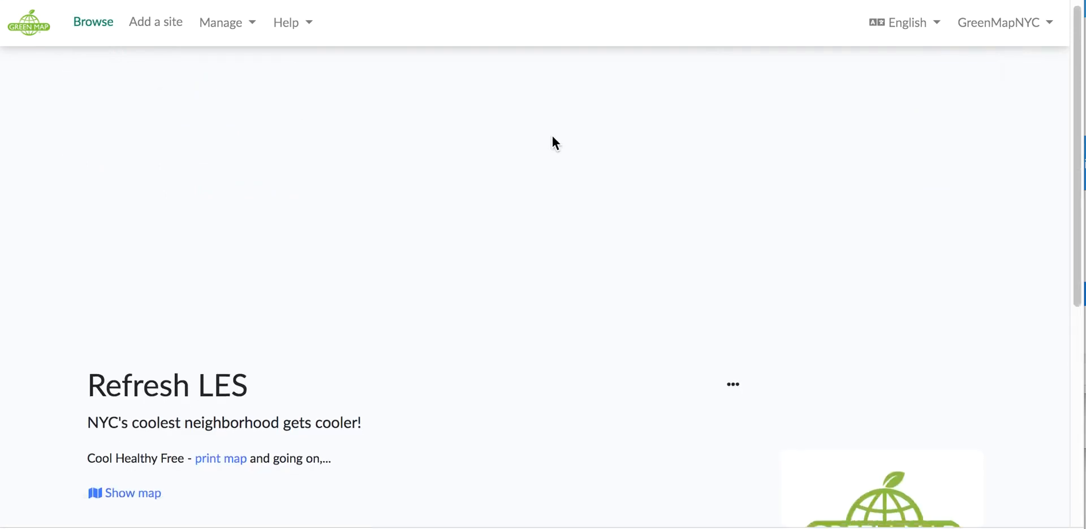
scroll(552, 137, "down", 3)
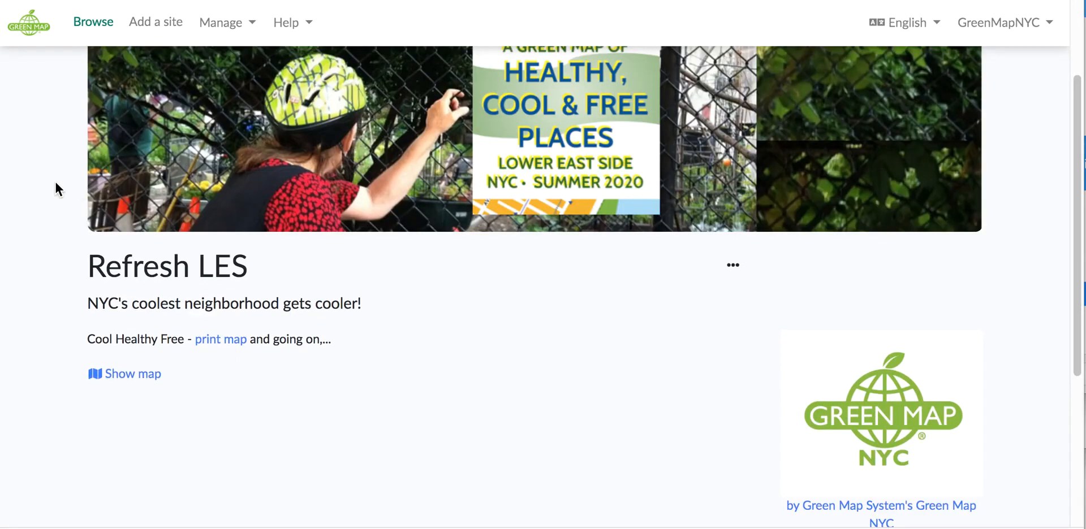
scroll(56, 181, "up", 2)
scroll(56, 182, "down", 6)
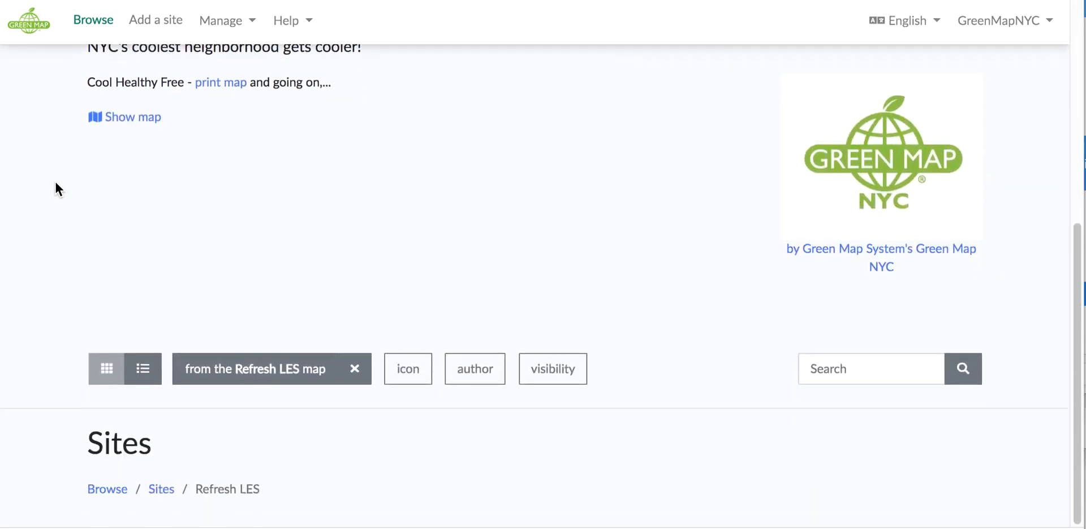
scroll(56, 182, "up", 4)
scroll(56, 182, "down", 4)
scroll(55, 182, "up", 6)
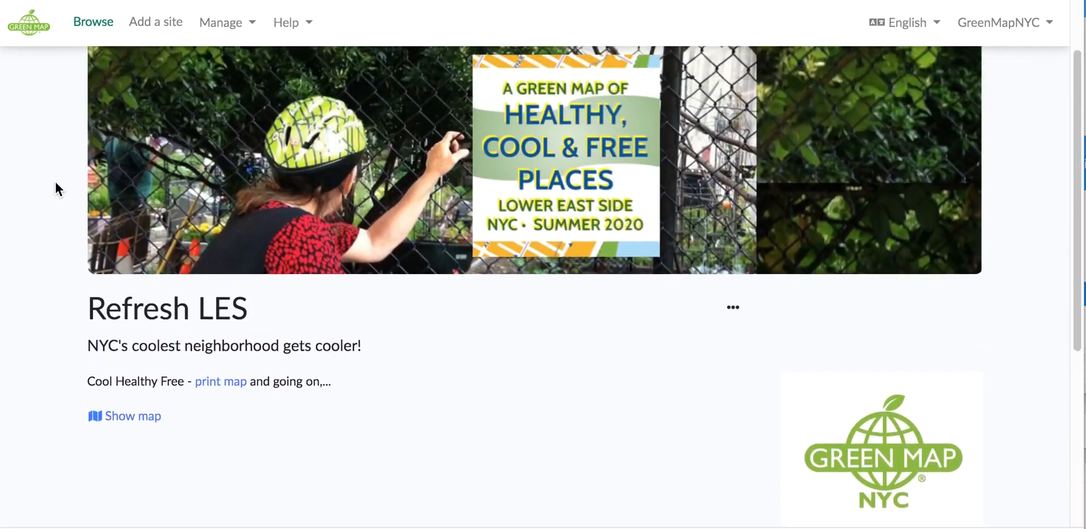